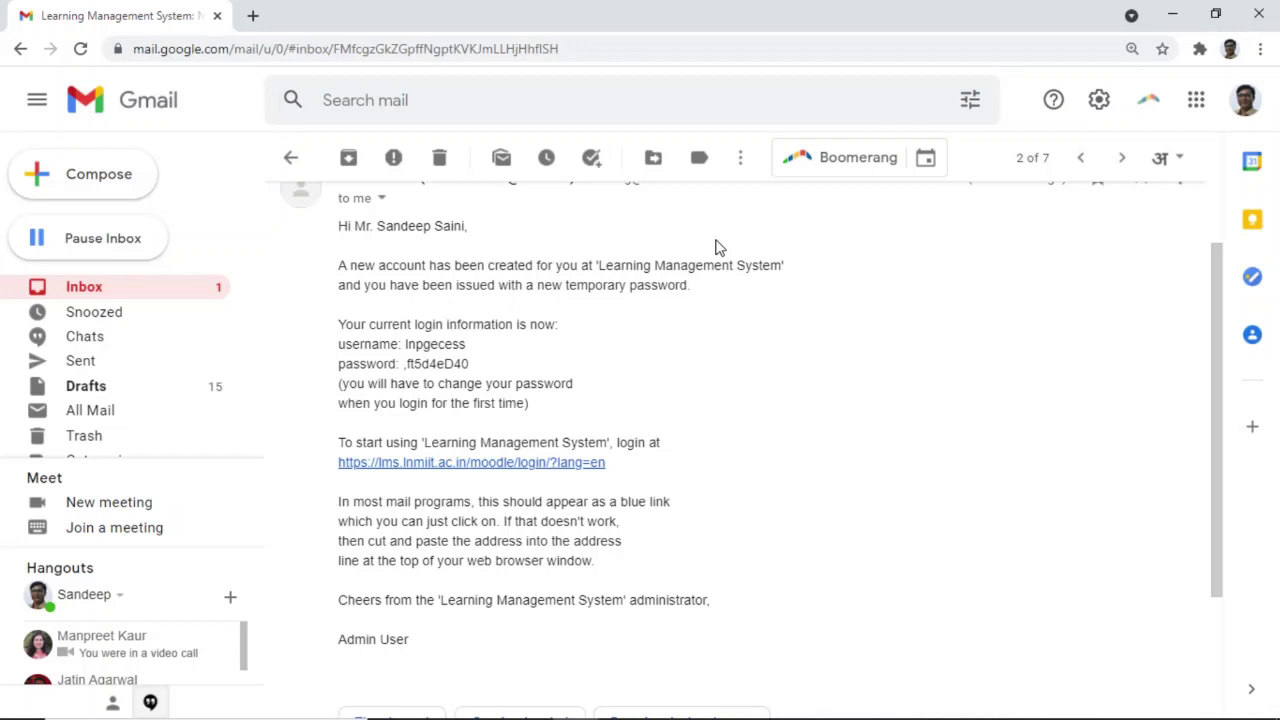
# Review the new user account e-mail and open the Learning Management System login link in it
pyautogui.scroll(2, 715, 247)
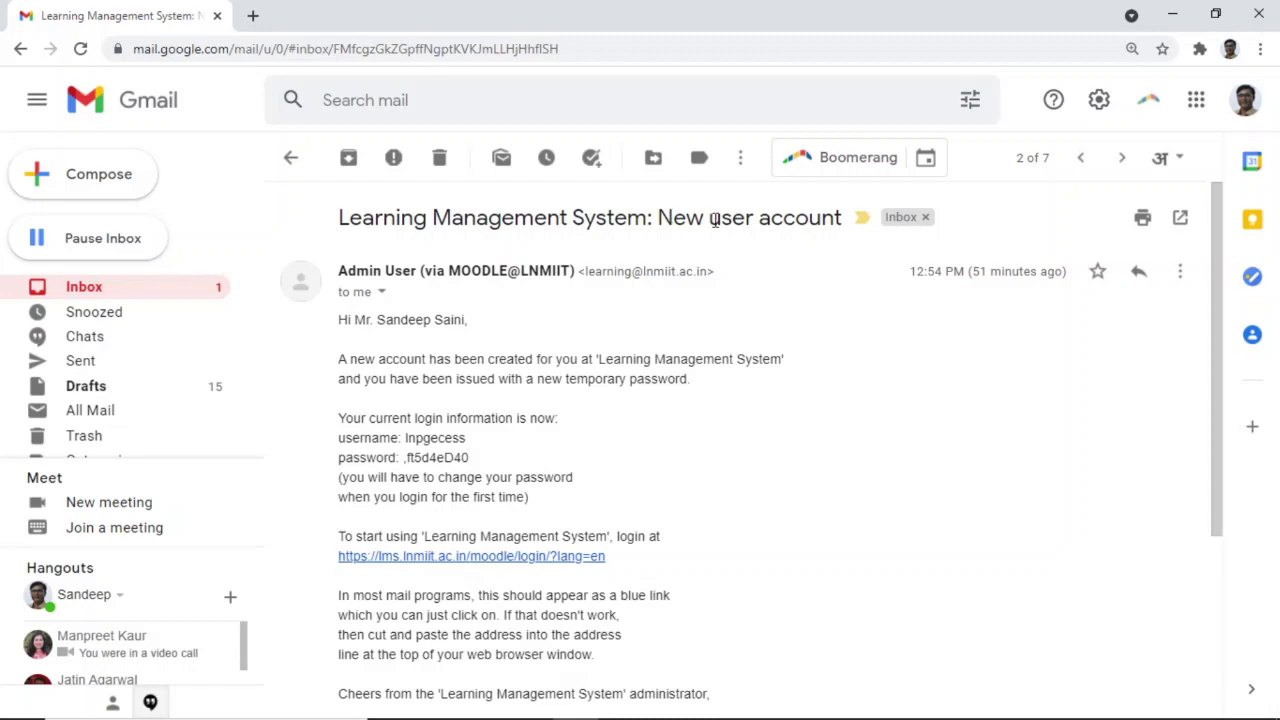
pyautogui.scroll(-2, 690, 300)
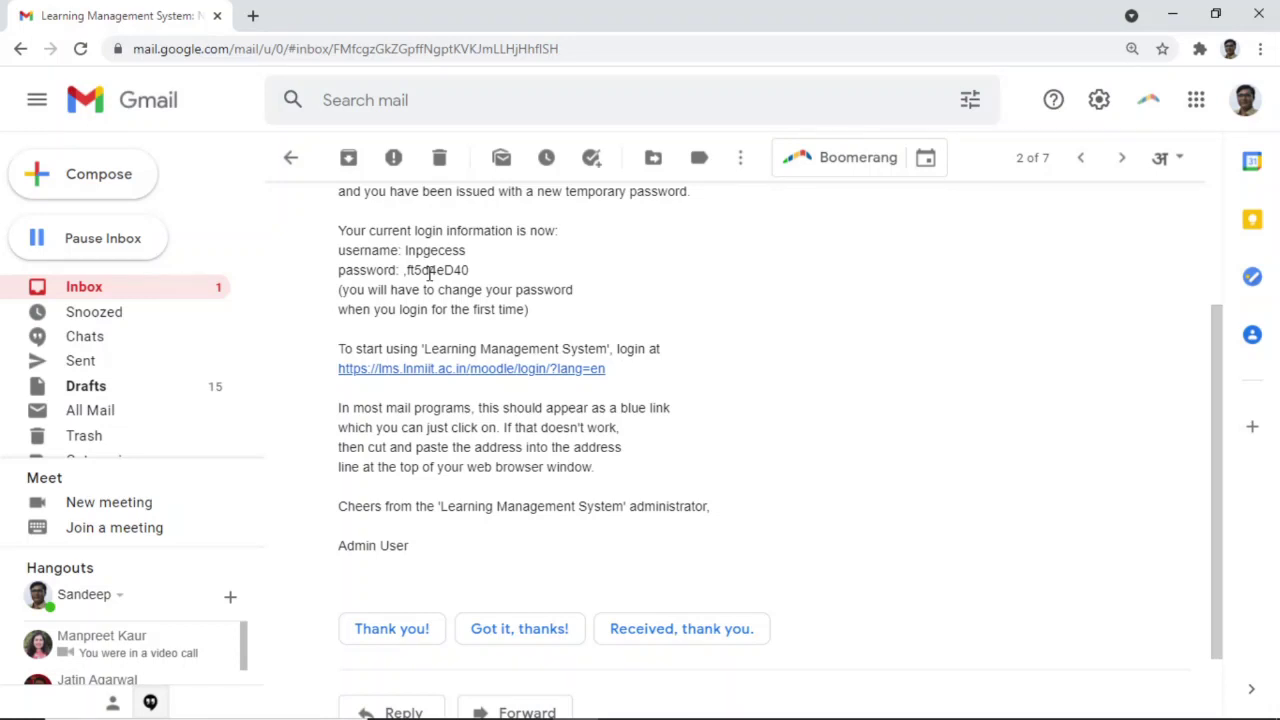
pyautogui.click(440, 370)
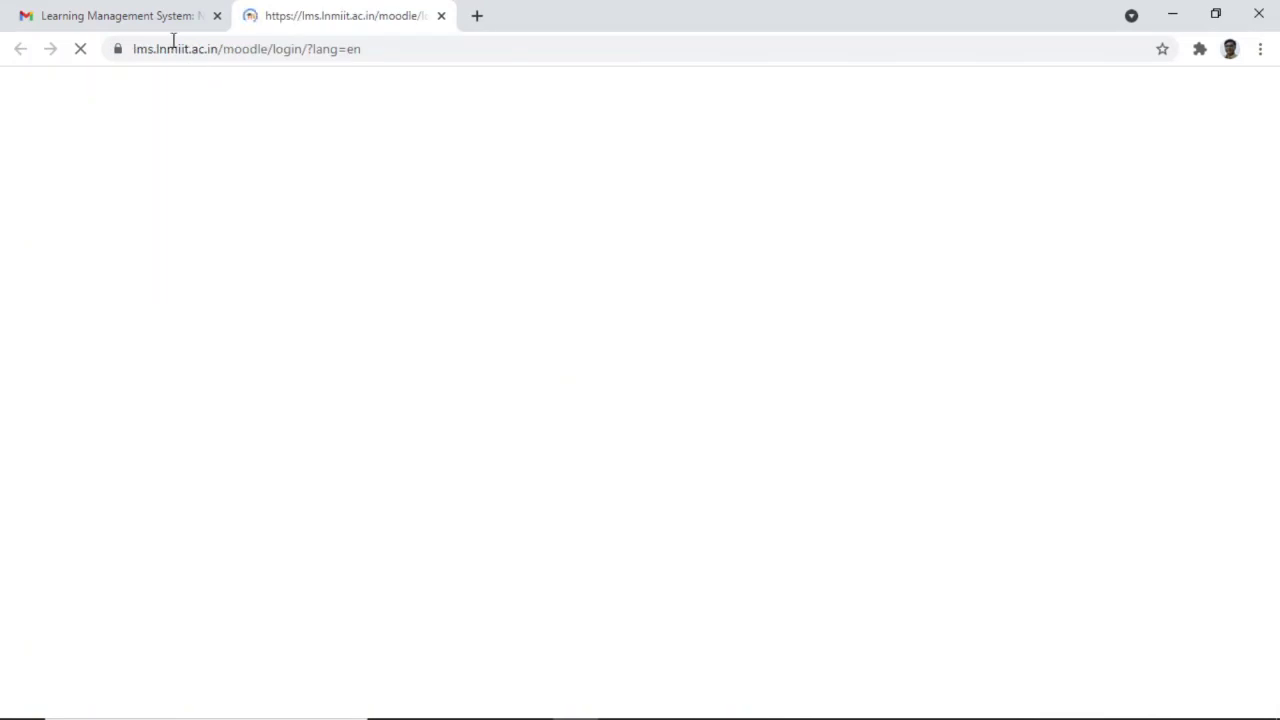
# Copy the username from the new account e-mail into the username field of the Moodle login form
pyautogui.click(157, 20)
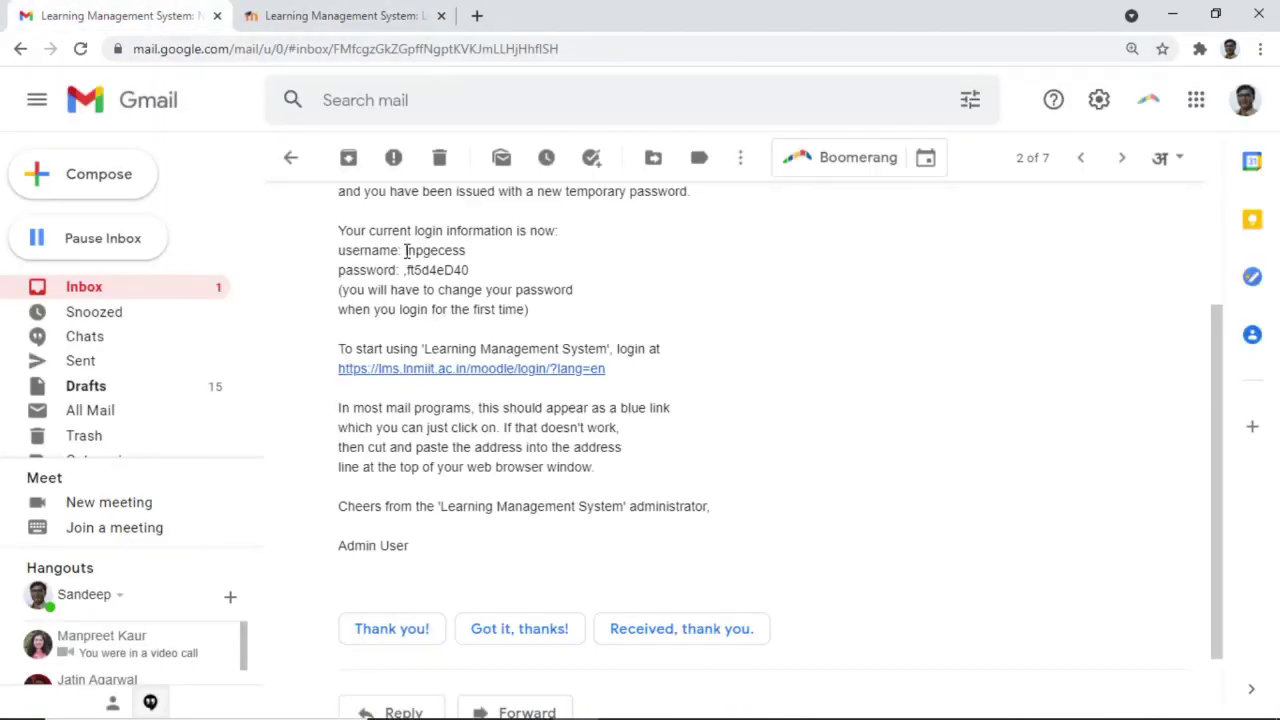
pyautogui.moveTo(405, 250); pyautogui.dragTo(468, 251)
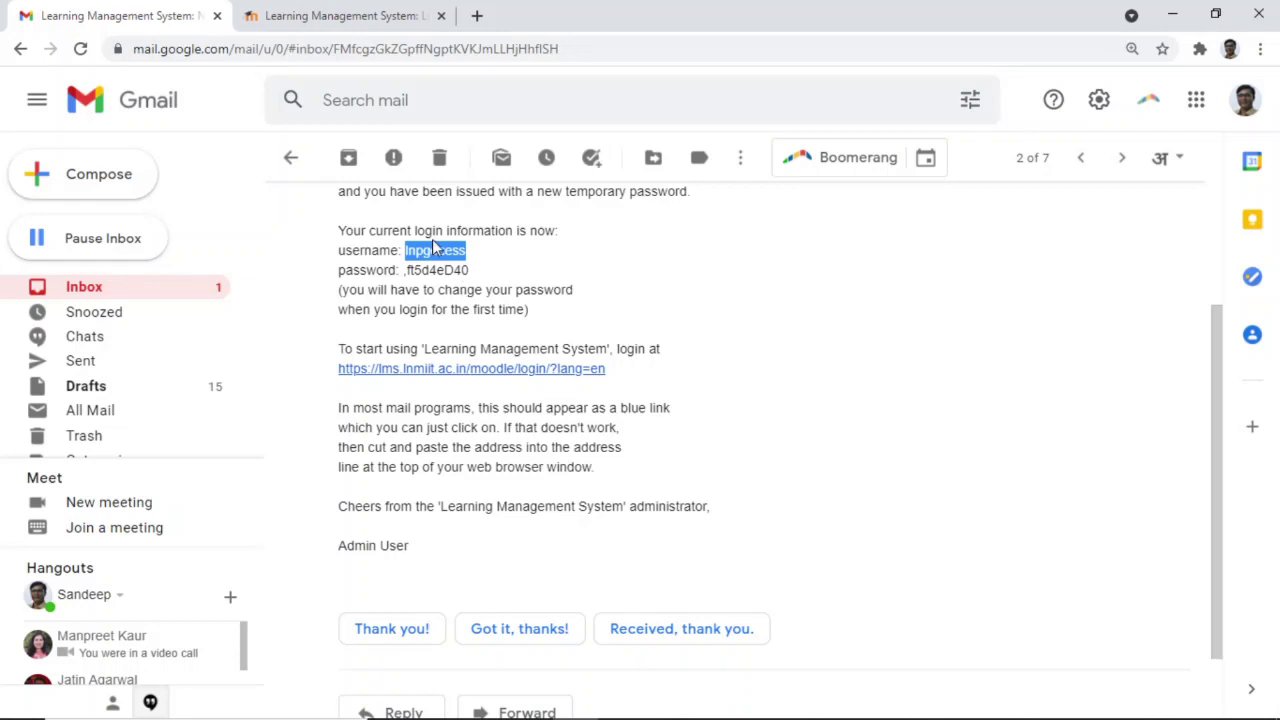
pyautogui.rightClick(446, 253)
pyautogui.click(466, 263)
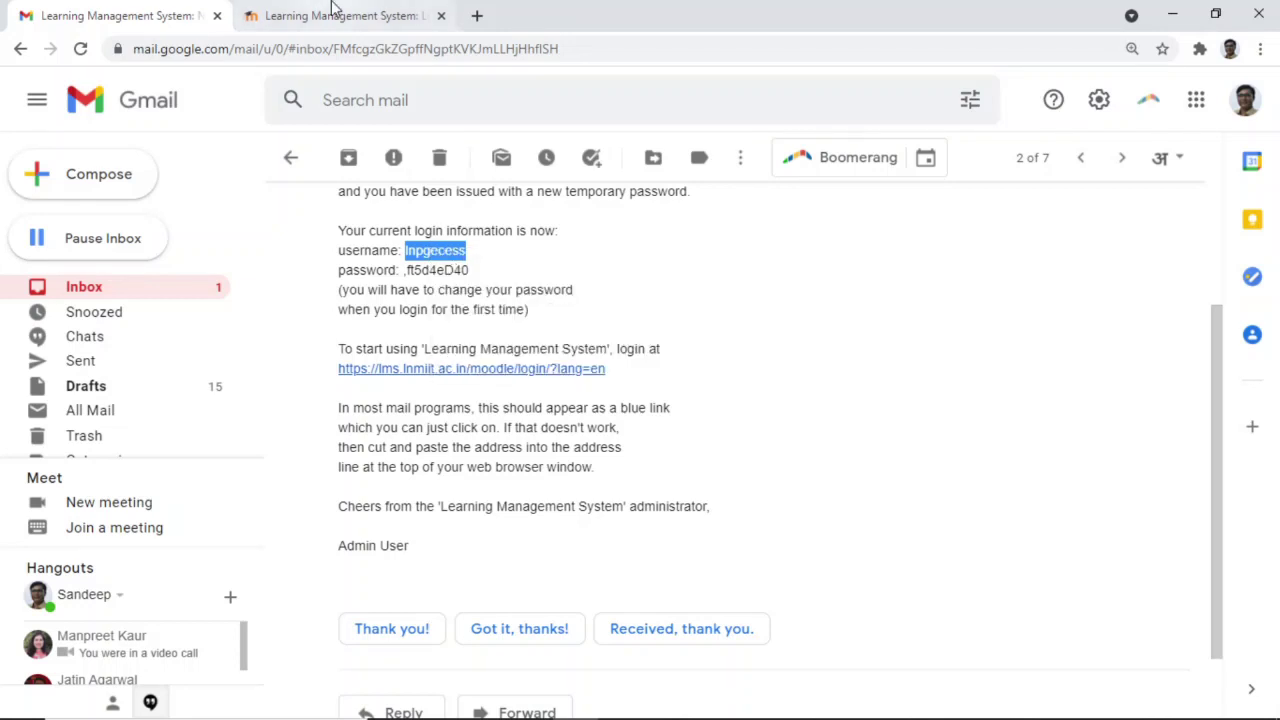
pyautogui.click(330, 16)
pyautogui.doubleClick(512, 382)
pyautogui.hotkey('ctrl', 'v')
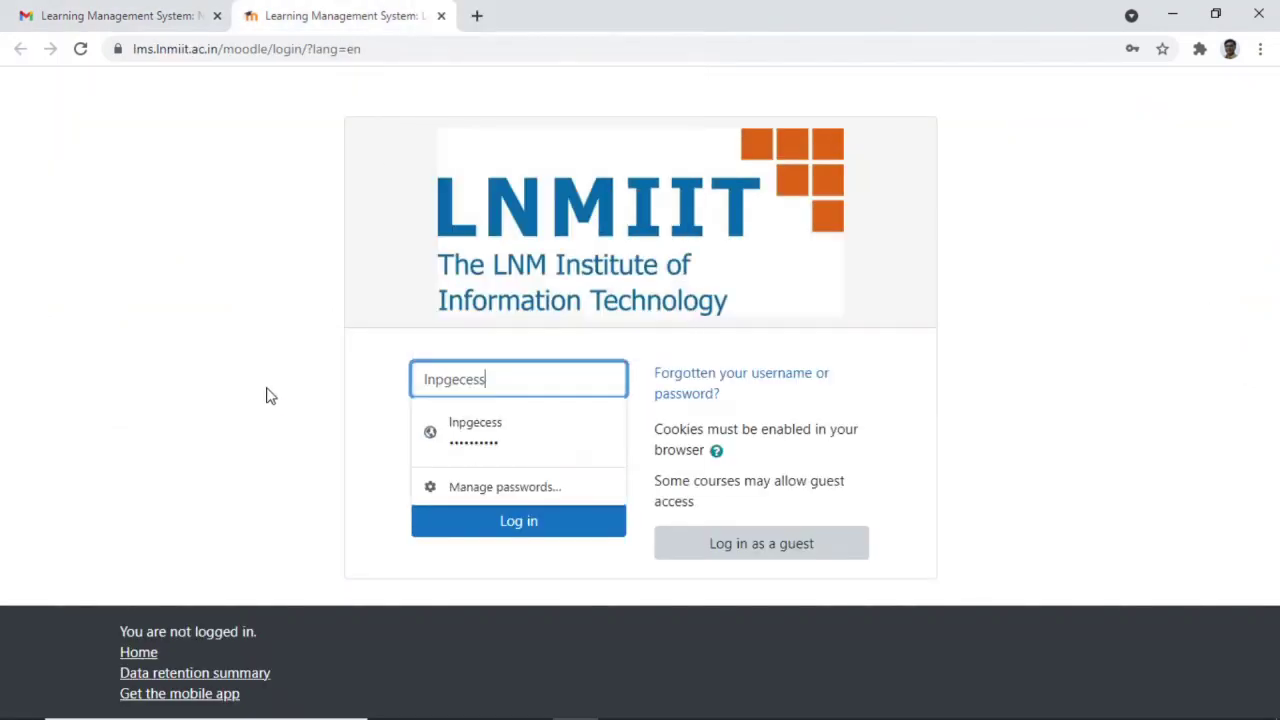
# Copy the temporary password from the account e-mail into the login form's password field and try to log in
pyautogui.click(134, 14)
pyautogui.doubleClick(428, 272)
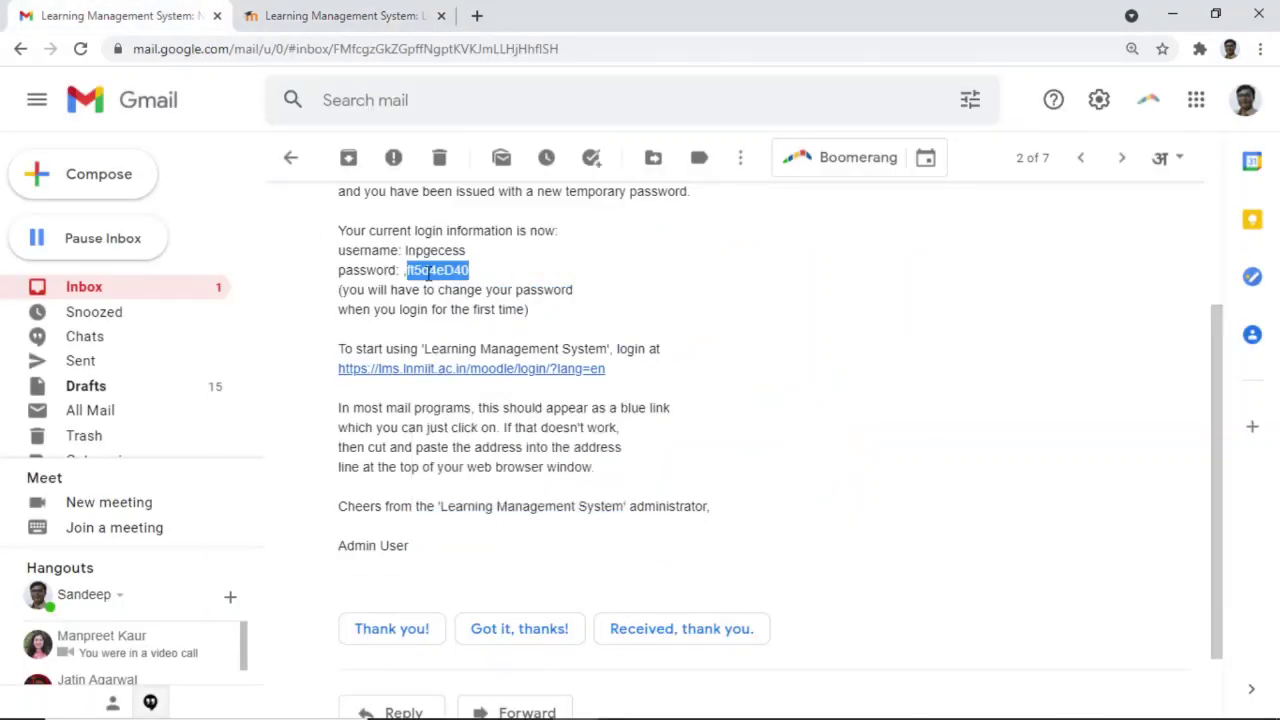
pyautogui.click(420, 16)
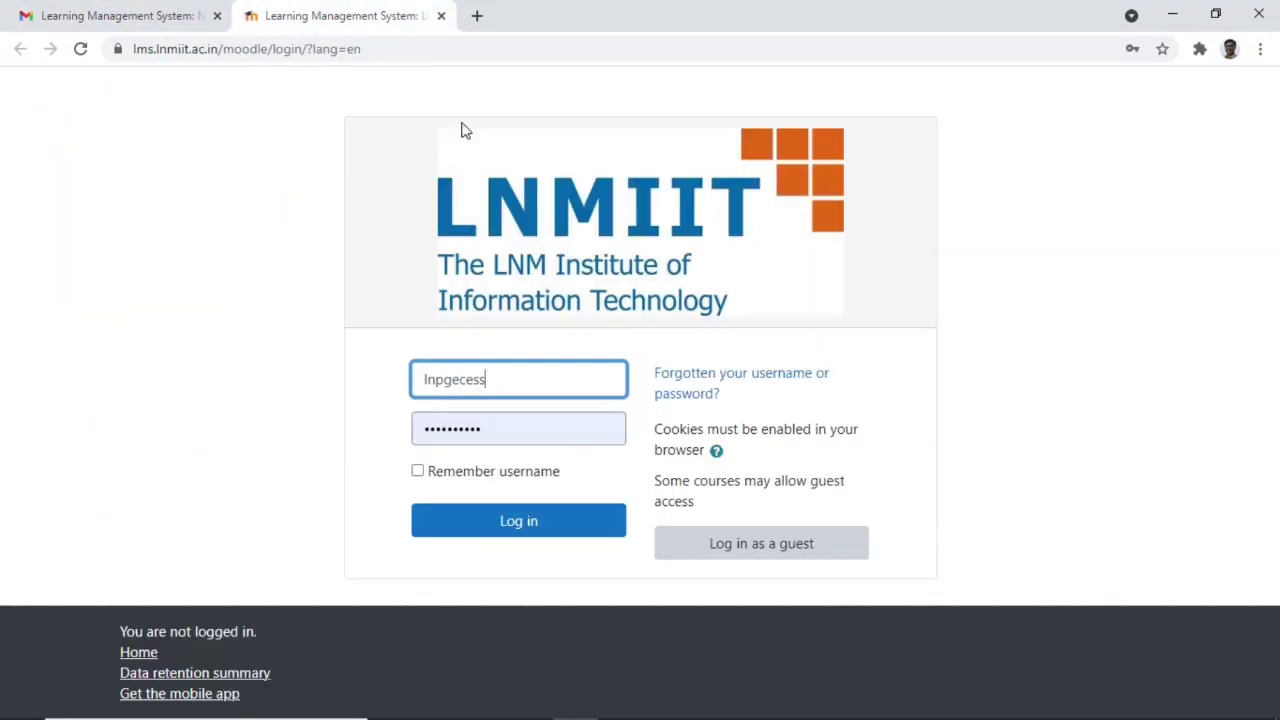
pyautogui.doubleClick(533, 431)
pyautogui.hotkey('ctrl', 'v')
pyautogui.click(360, 455)
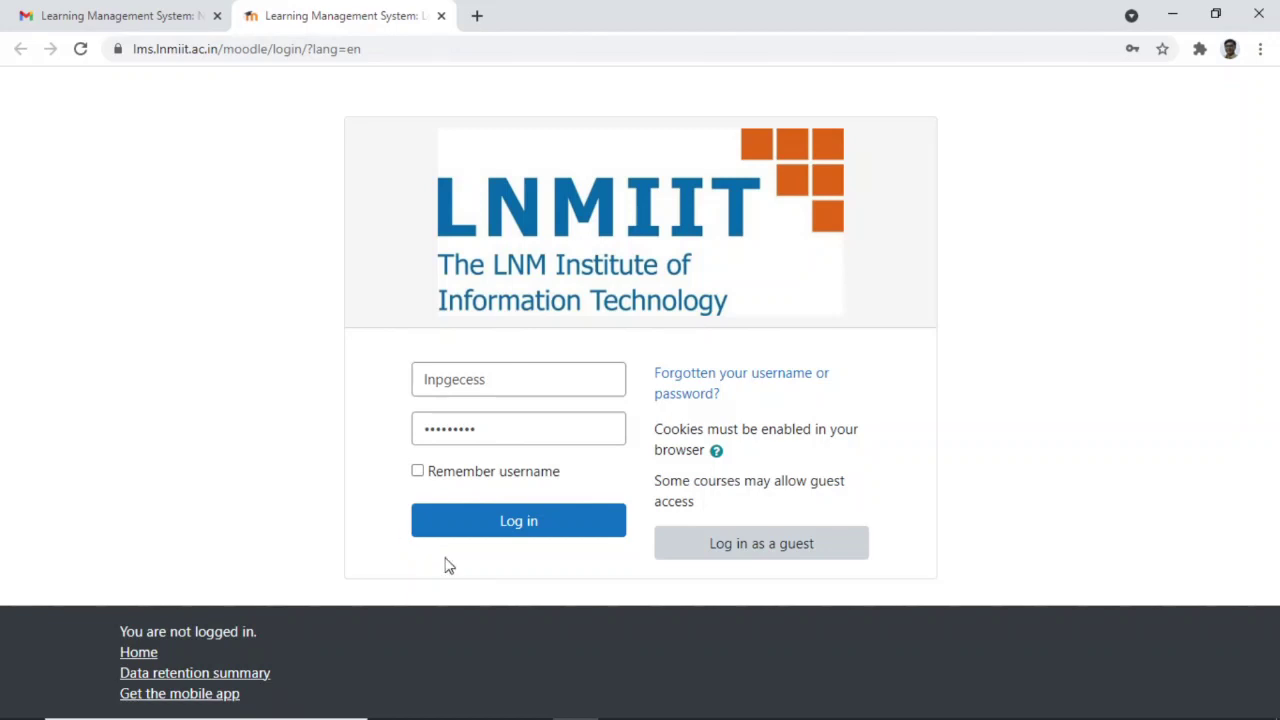
pyautogui.click(521, 530)
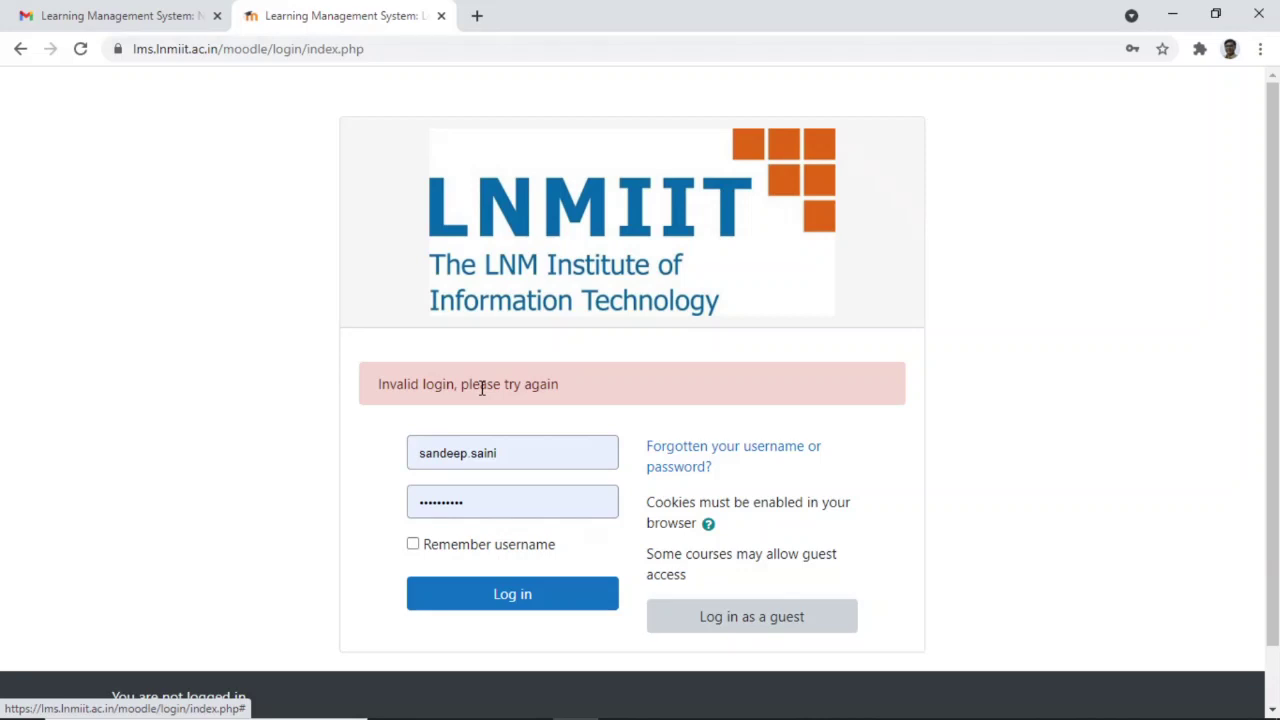
# Open the forgotten username or password page from the login form
pyautogui.scroll(-1, 481, 388)
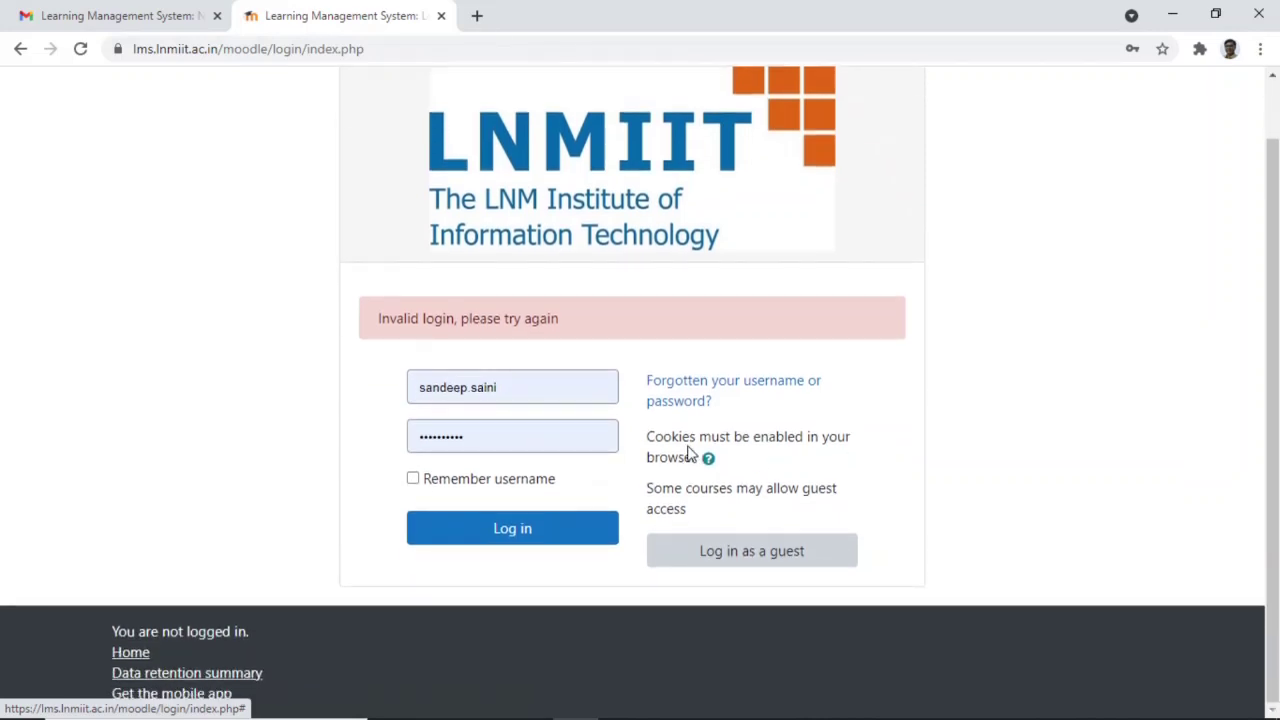
pyautogui.click(731, 393)
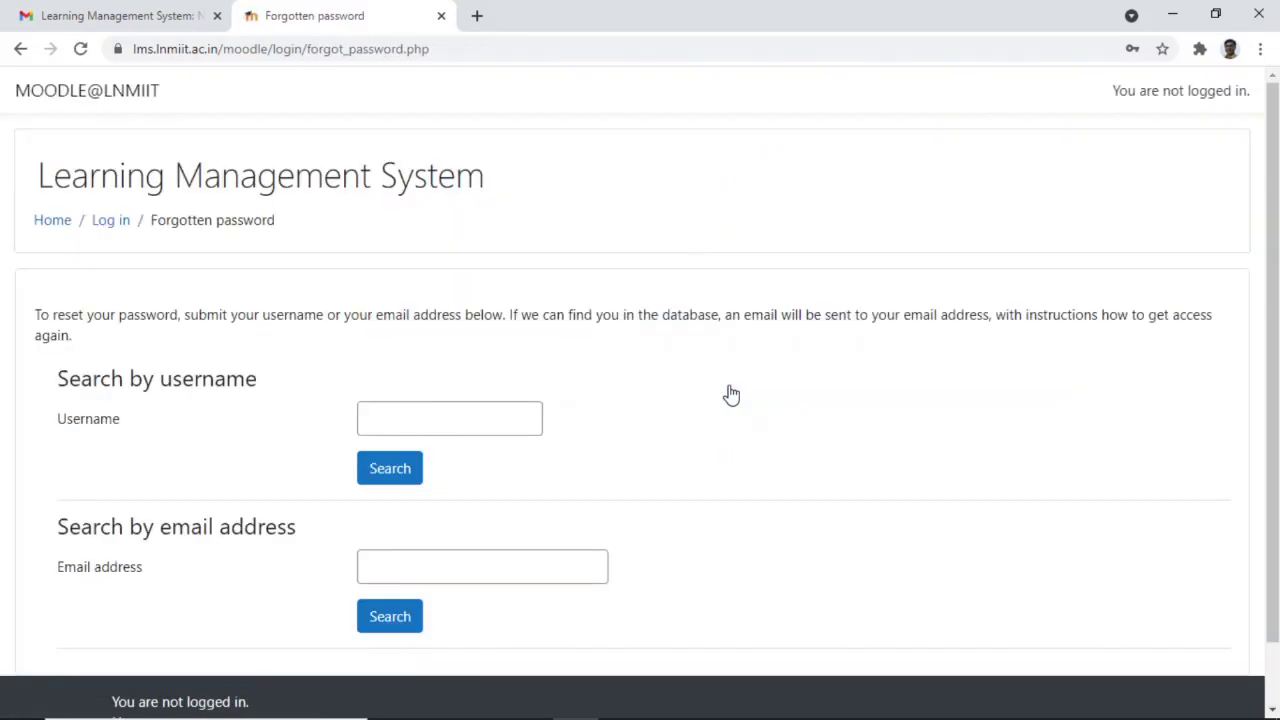
pyautogui.scroll(-1, 729, 394)
pyautogui.click(467, 352)
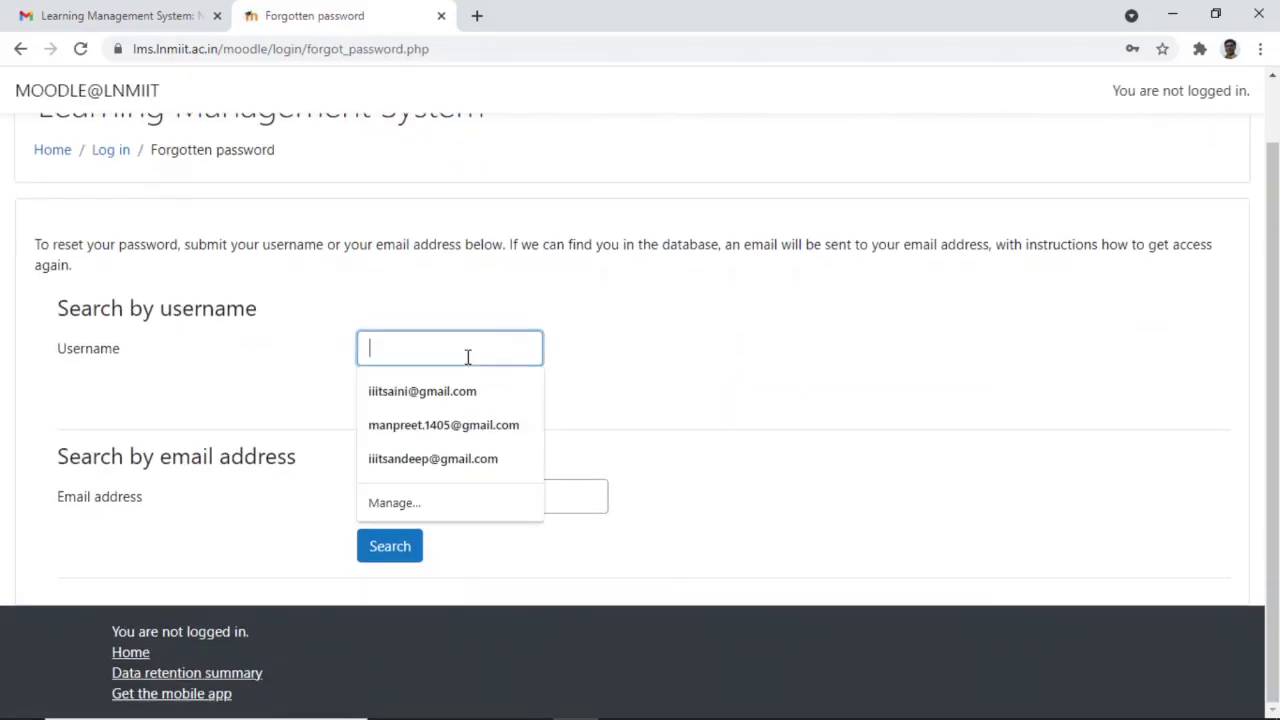
pyautogui.click(607, 364)
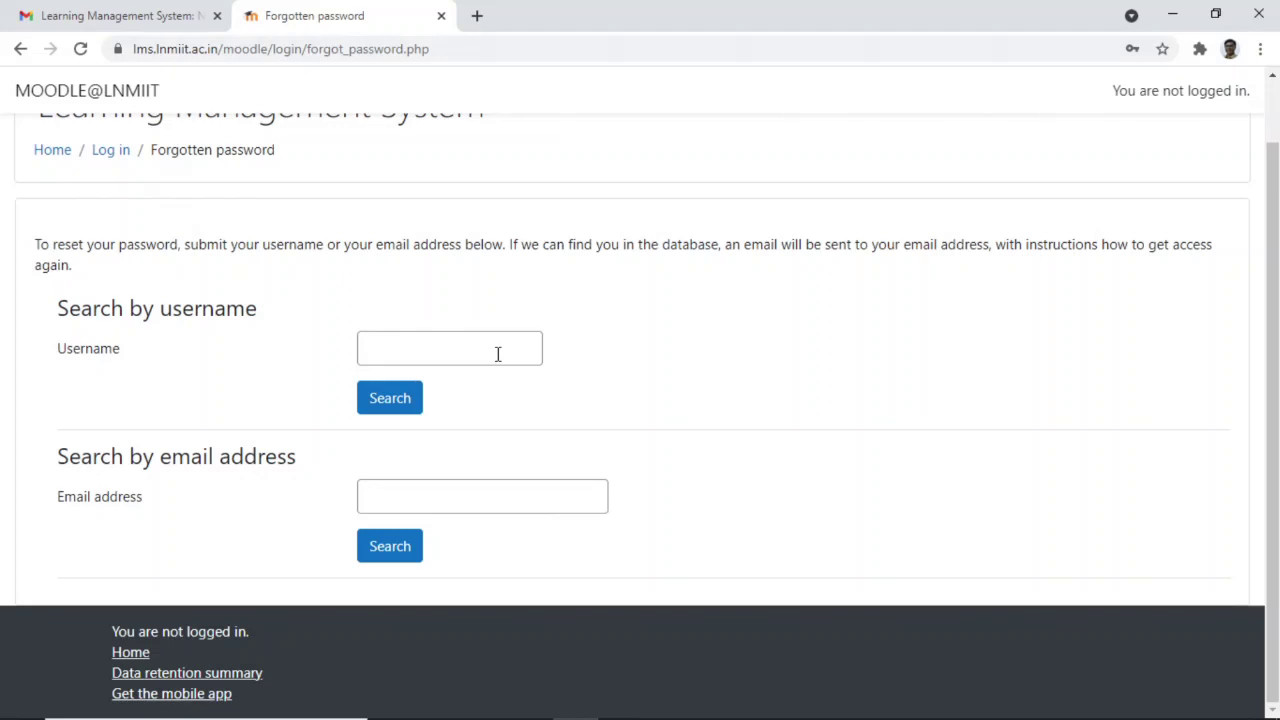
# Fill in the account's e-mail address under Search by email address, clear the username field, and submit the e-mail search
pyautogui.click(481, 496)
pyautogui.click(474, 536)
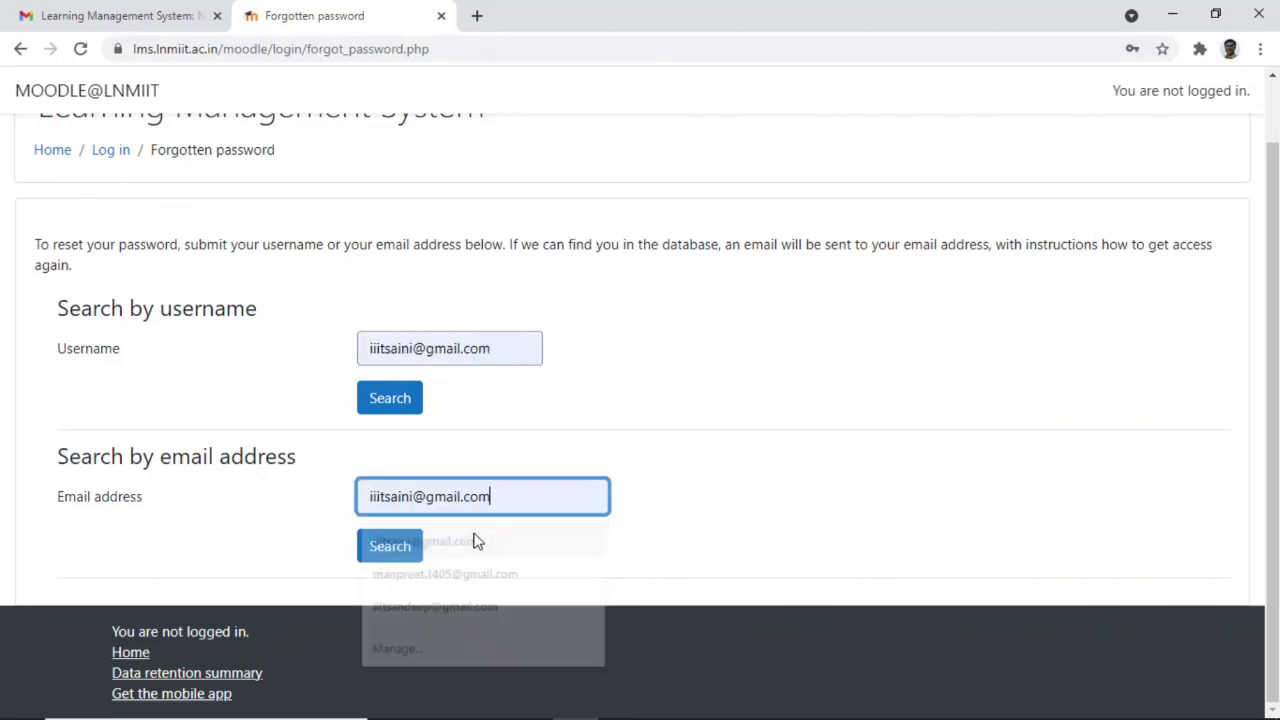
pyautogui.moveTo(496, 346); pyautogui.dragTo(348, 356)
pyautogui.press('BackSpace')
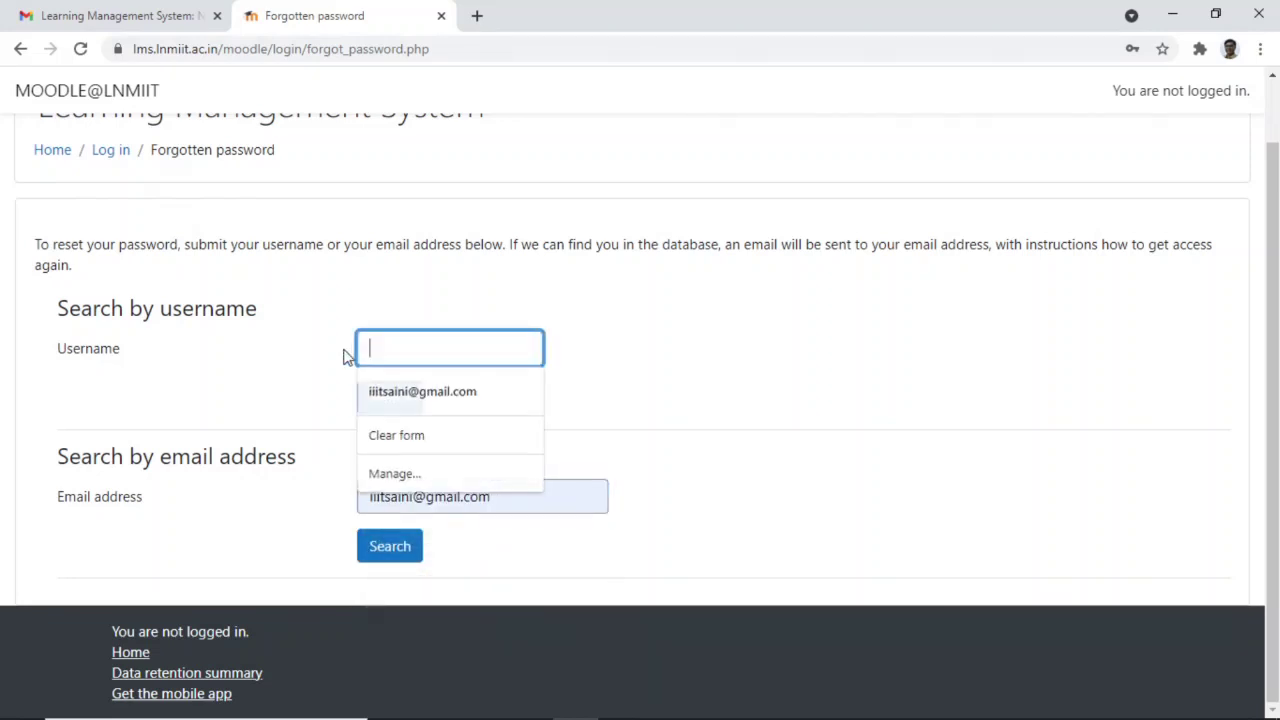
pyautogui.click(565, 466)
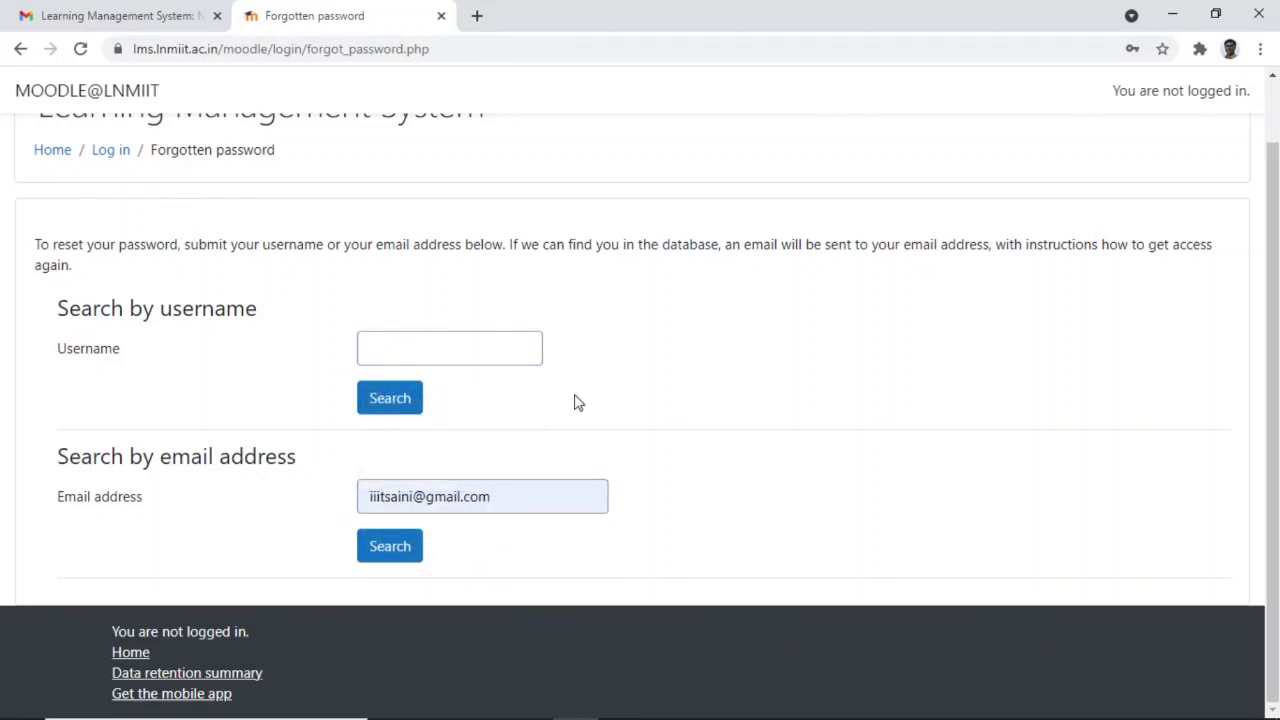
pyautogui.click(403, 547)
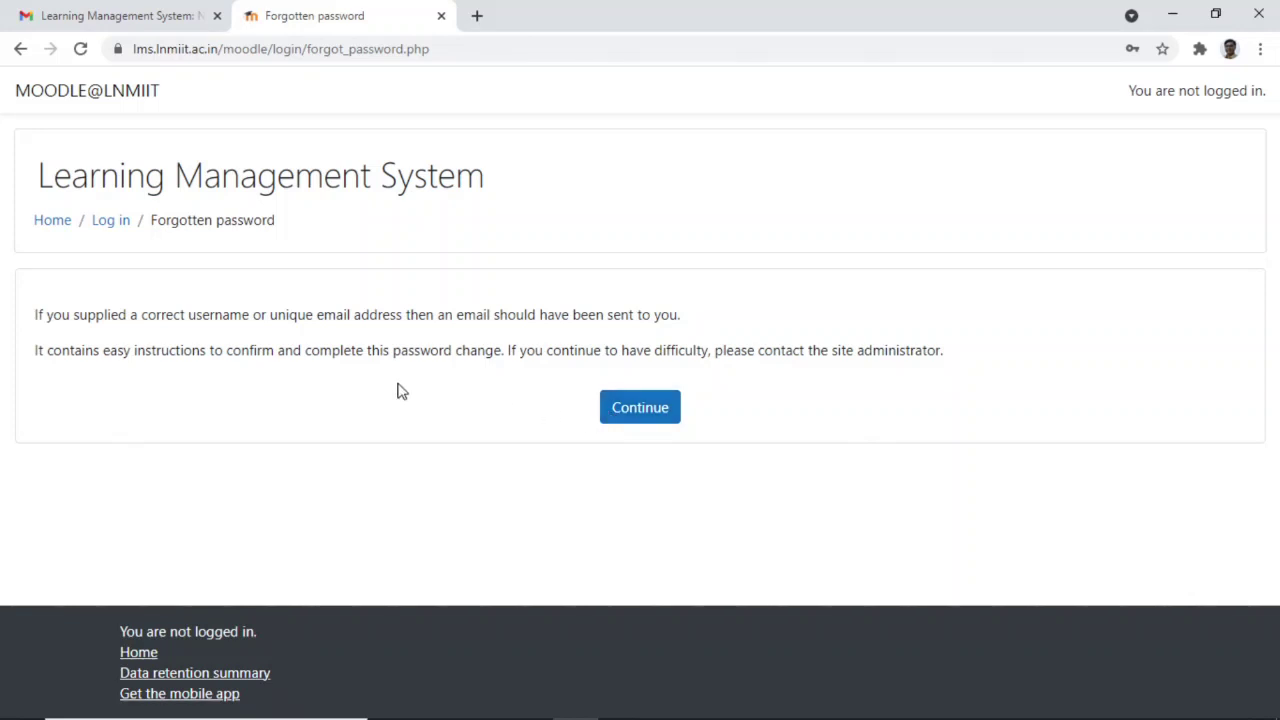
# Switch to Gmail, open the password reset request e-mail, and follow the newest message's reset link
pyautogui.hotkey('ctrl', 'shift', 'Tab')
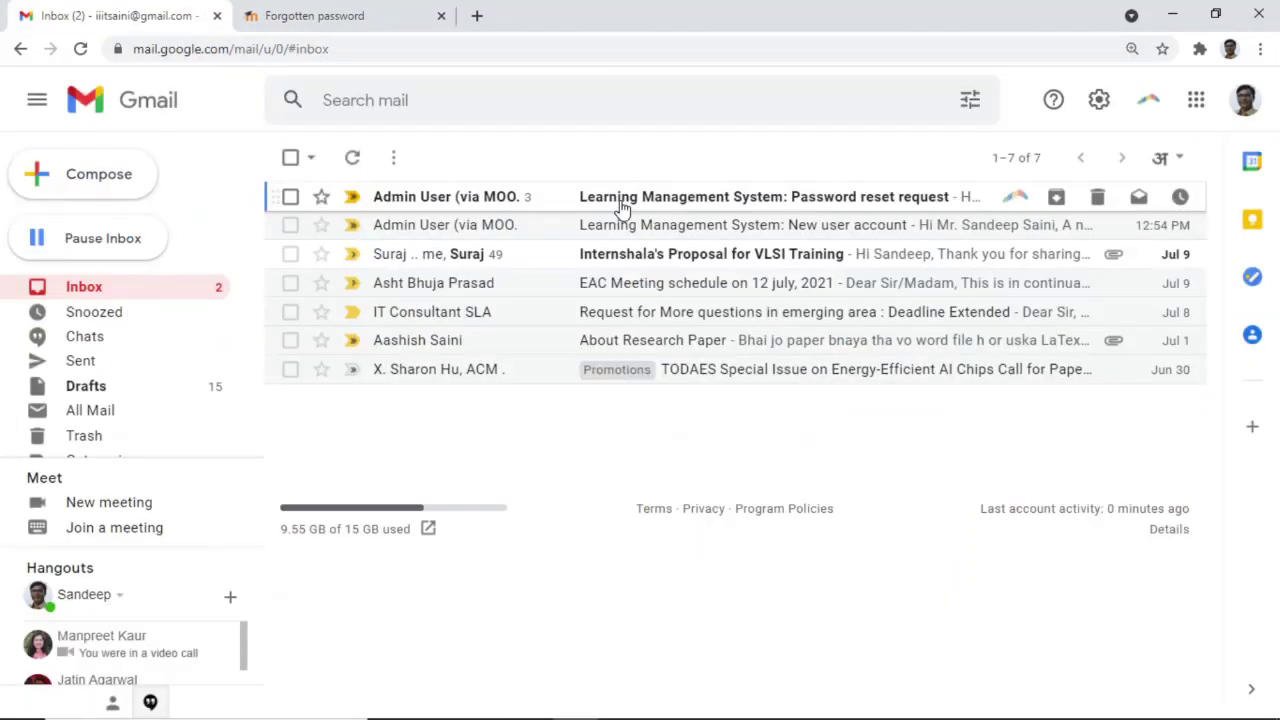
pyautogui.click(623, 206)
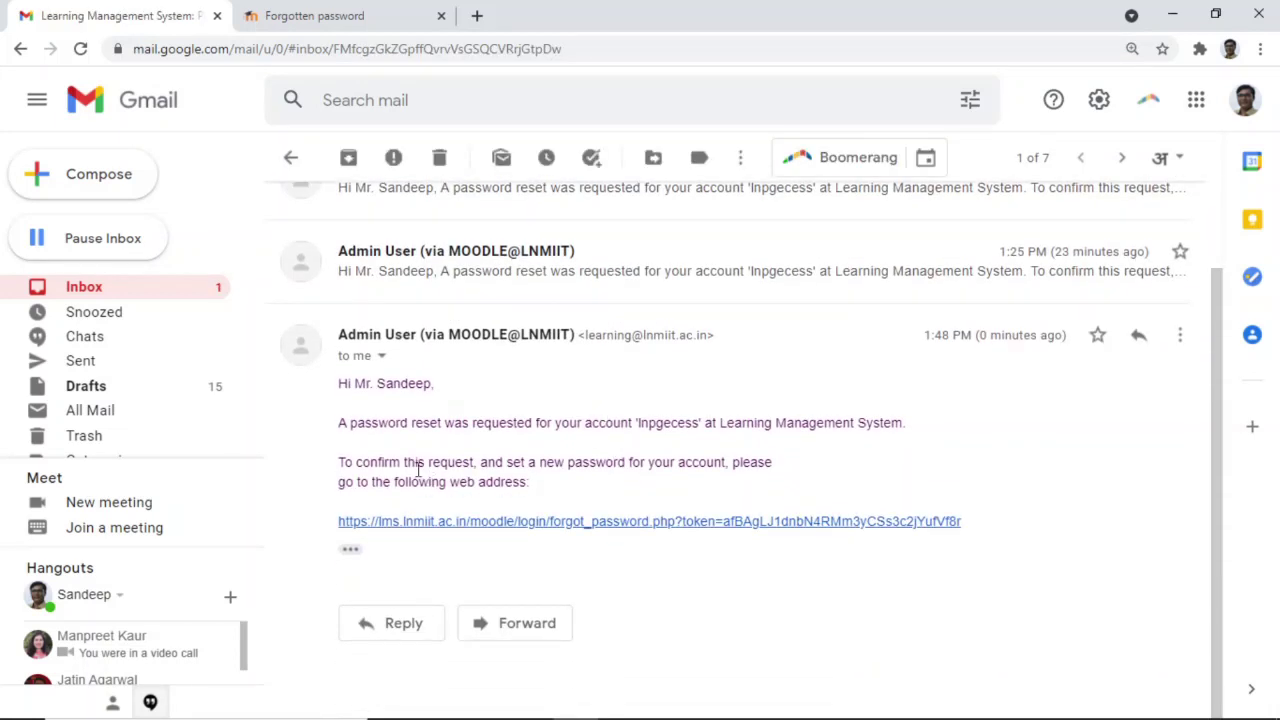
pyautogui.click(452, 522)
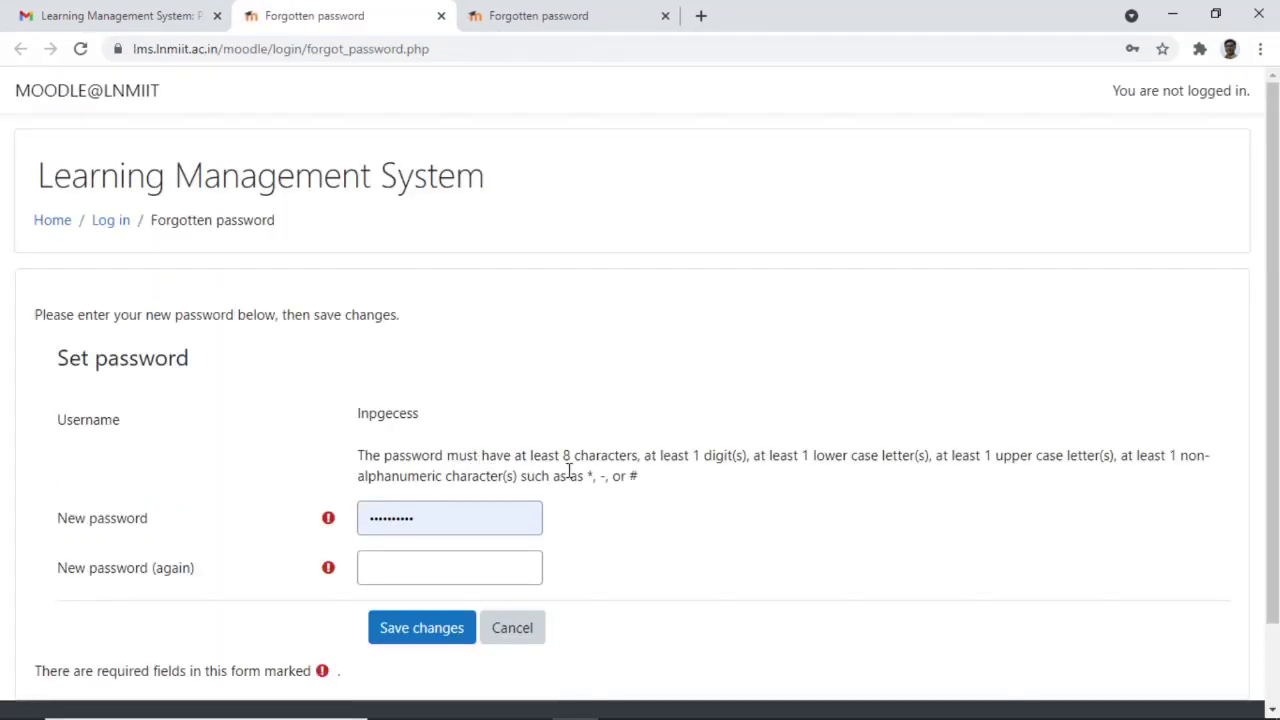
# Examine the password requirements for length, digits, letter case and special characters on the Set password form
pyautogui.scroll(-2, 568, 470)
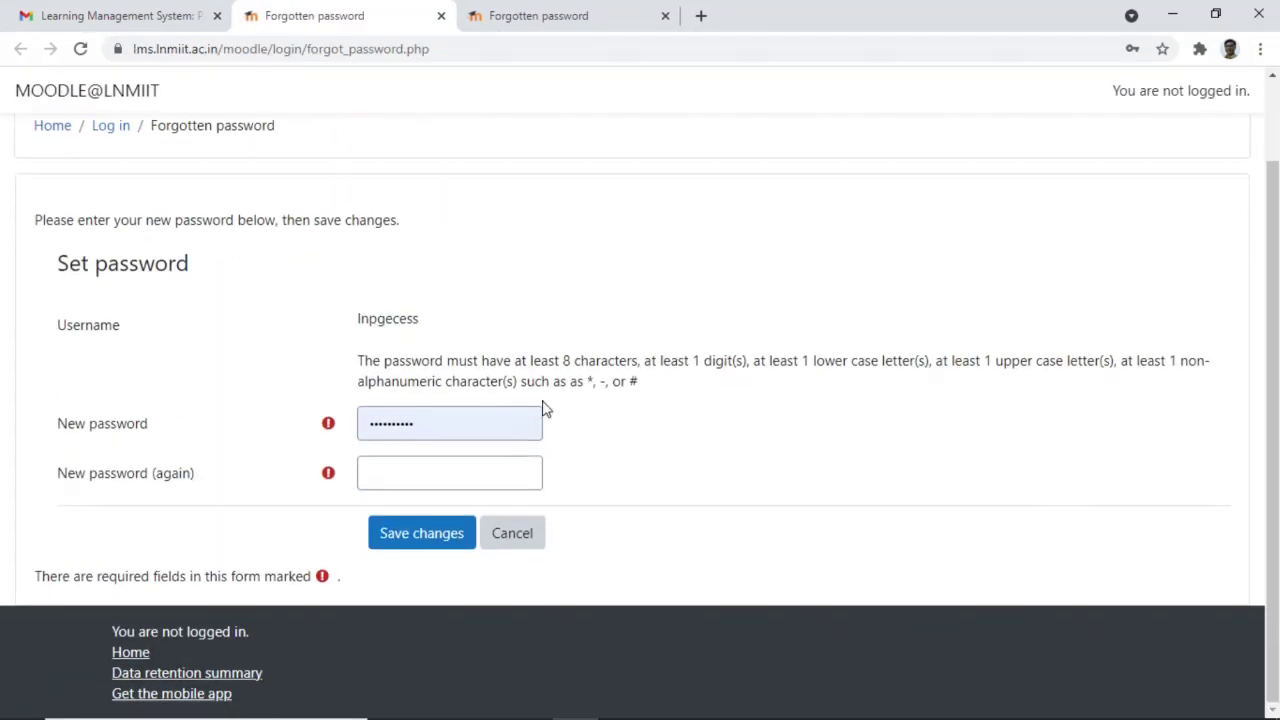
pyautogui.moveTo(555, 358); pyautogui.dragTo(577, 355)
pyautogui.moveTo(694, 362); pyautogui.dragTo(969, 368)
pyautogui.click(1046, 364)
pyautogui.moveTo(446, 382); pyautogui.dragTo(663, 389)
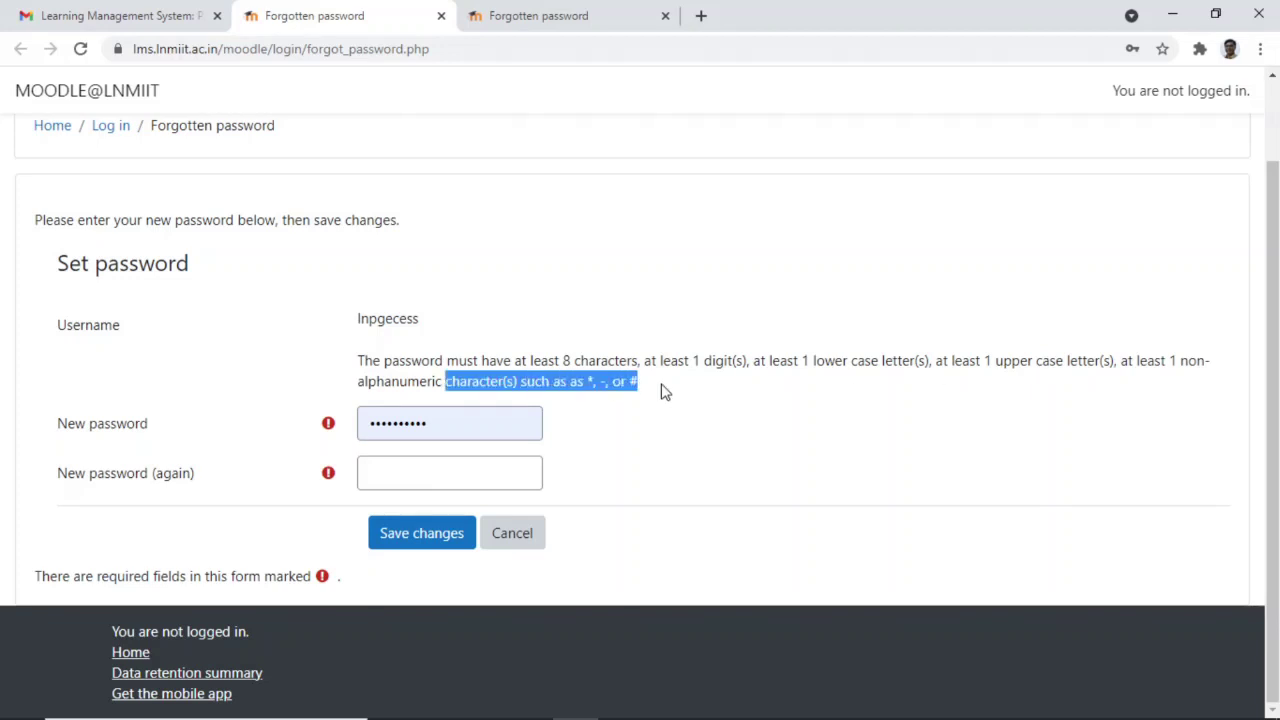
pyautogui.click(649, 386)
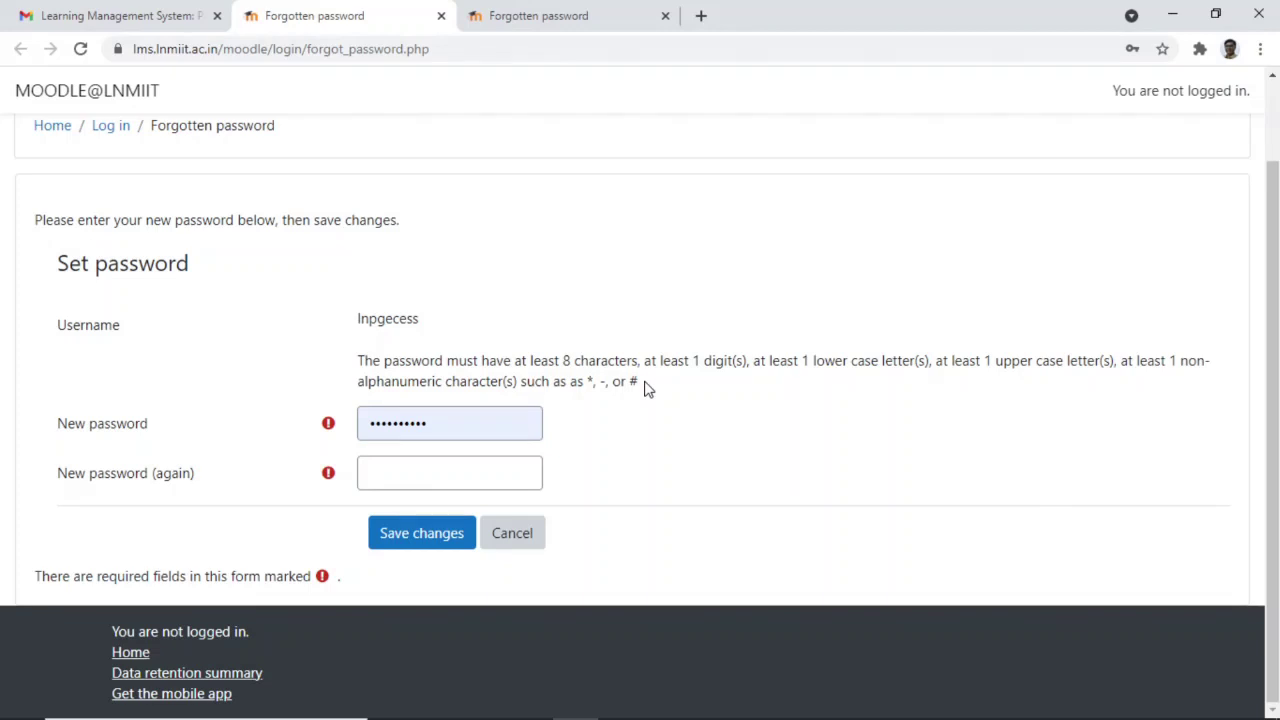
# Enter the new account password in both the New password and New password (again) fields and save the changes
pyautogui.doubleClick(483, 424)
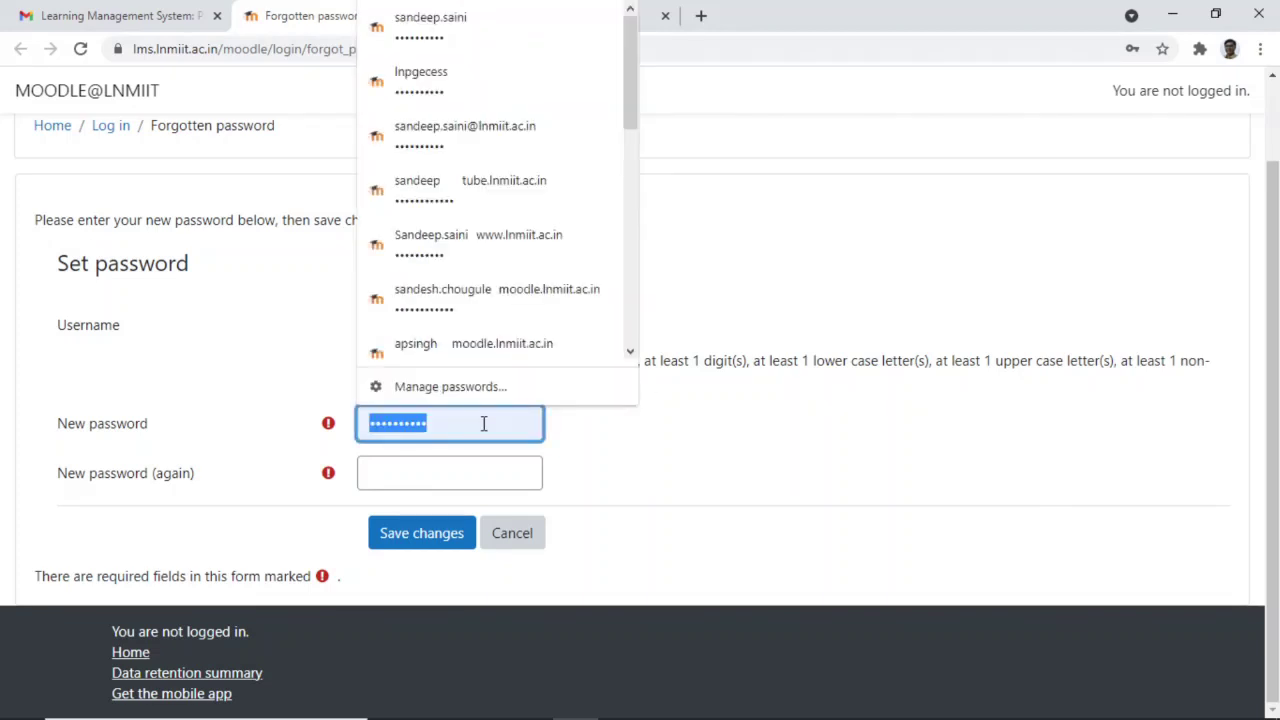
pyautogui.write('•••••••')
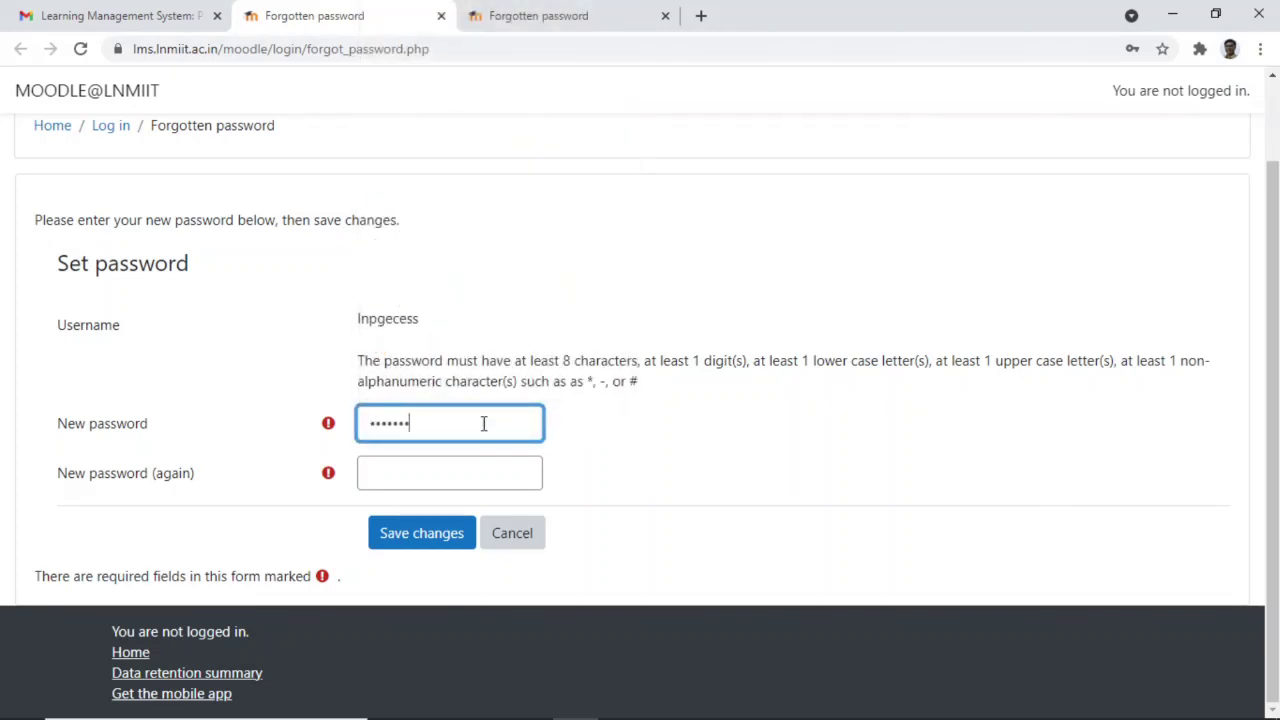
pyautogui.write('•••')
pyautogui.press('Tab')
pyautogui.write('•')
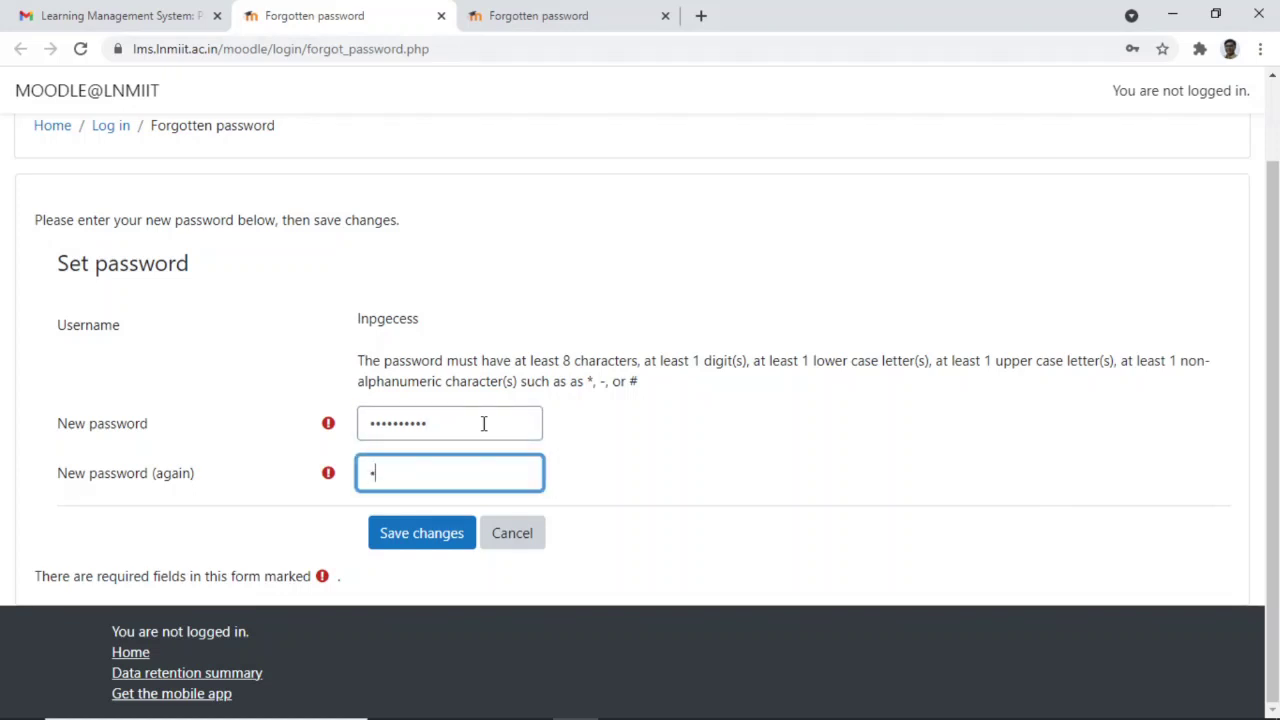
pyautogui.write('•••••••••')
pyautogui.click(427, 540)
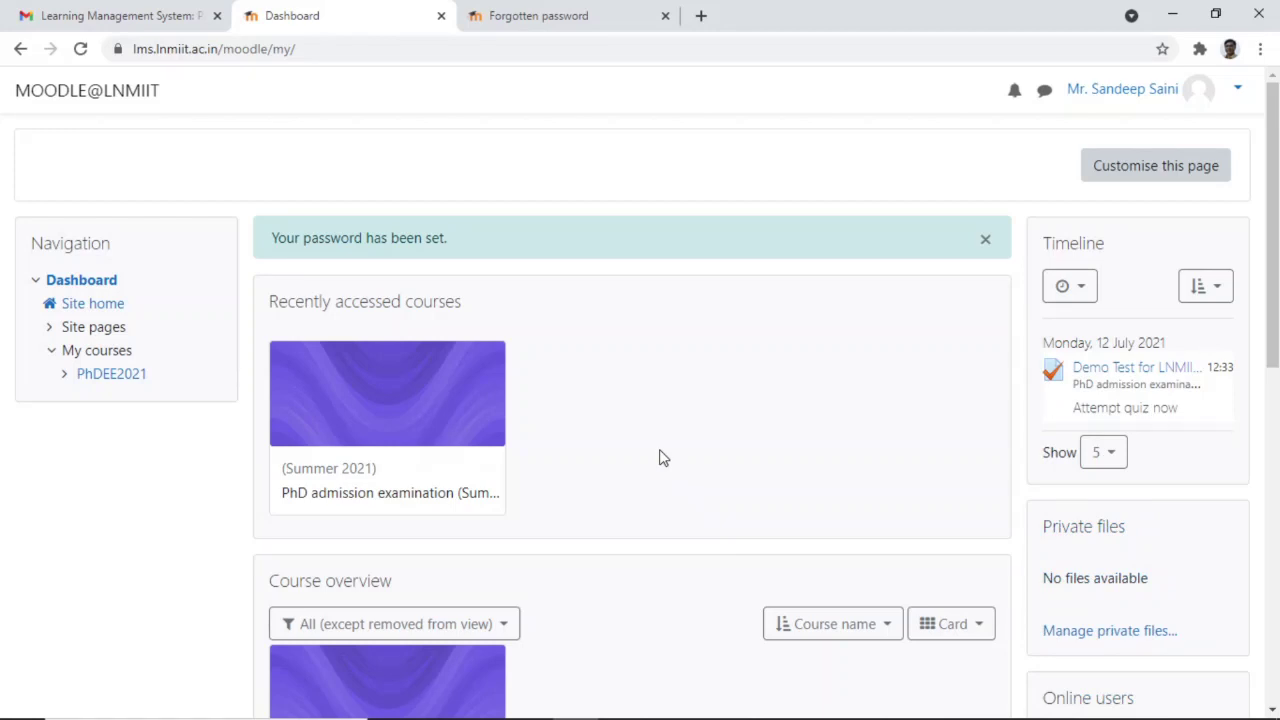
# Open the PhD admission examination (Summer 2021) course from the dashboard and look through its test sections
pyautogui.scroll(-2, 606, 422)
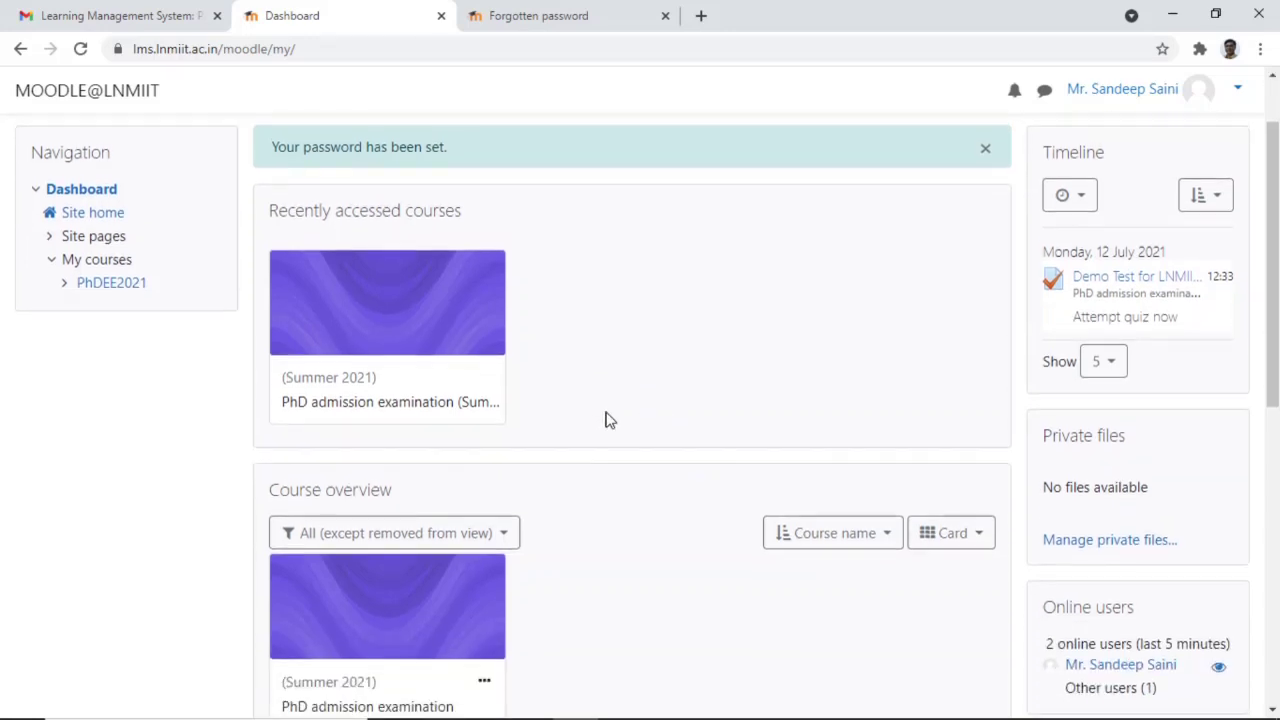
pyautogui.click(363, 400)
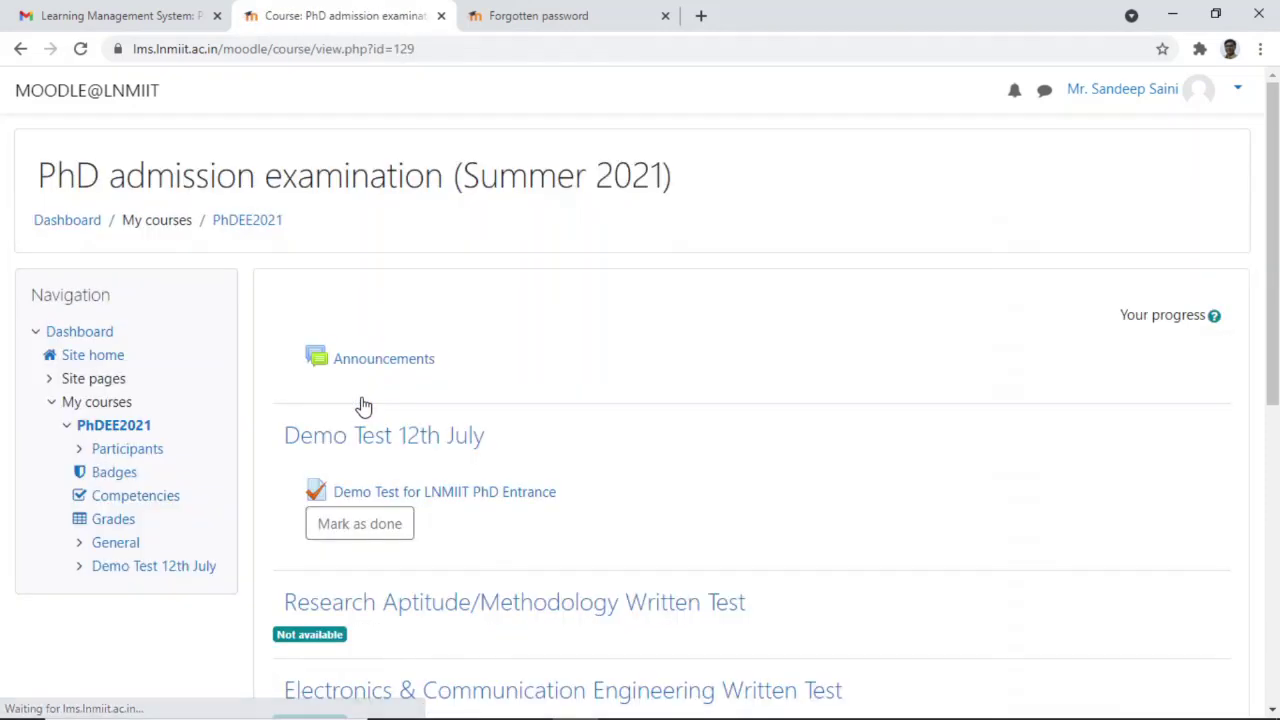
pyautogui.scroll(-2, 668, 430)
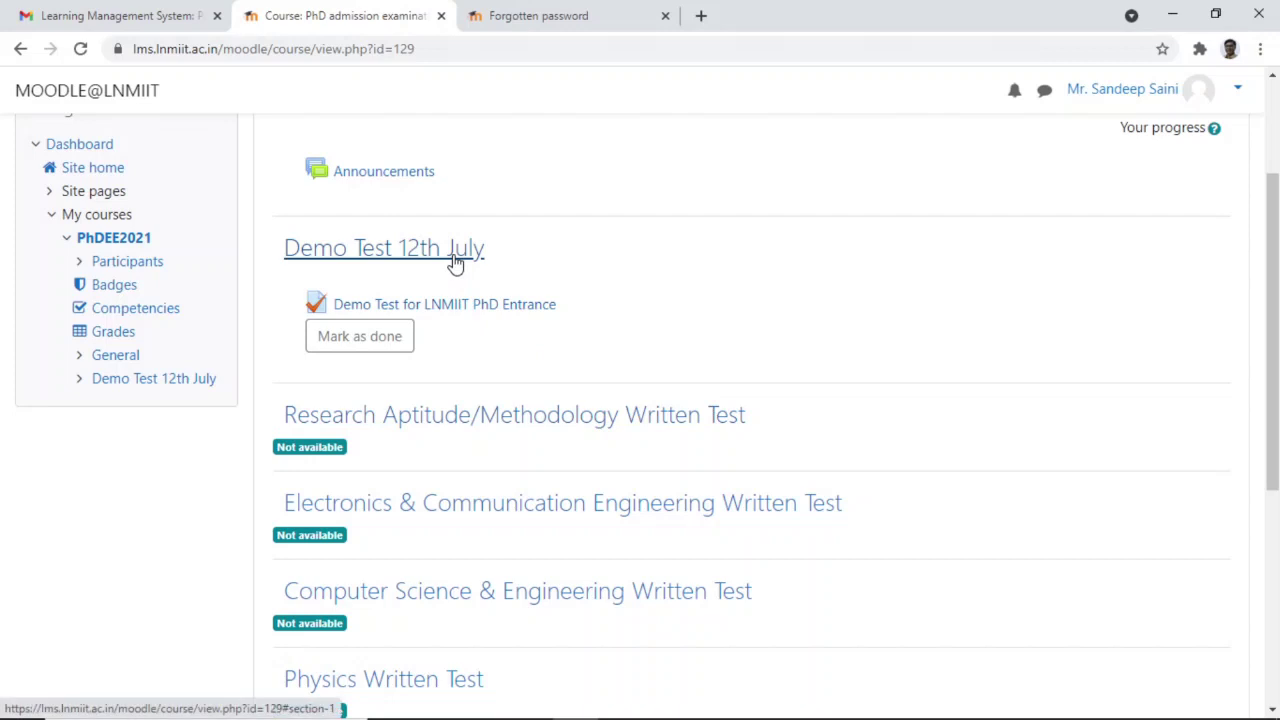
pyautogui.scroll(-2, 543, 403)
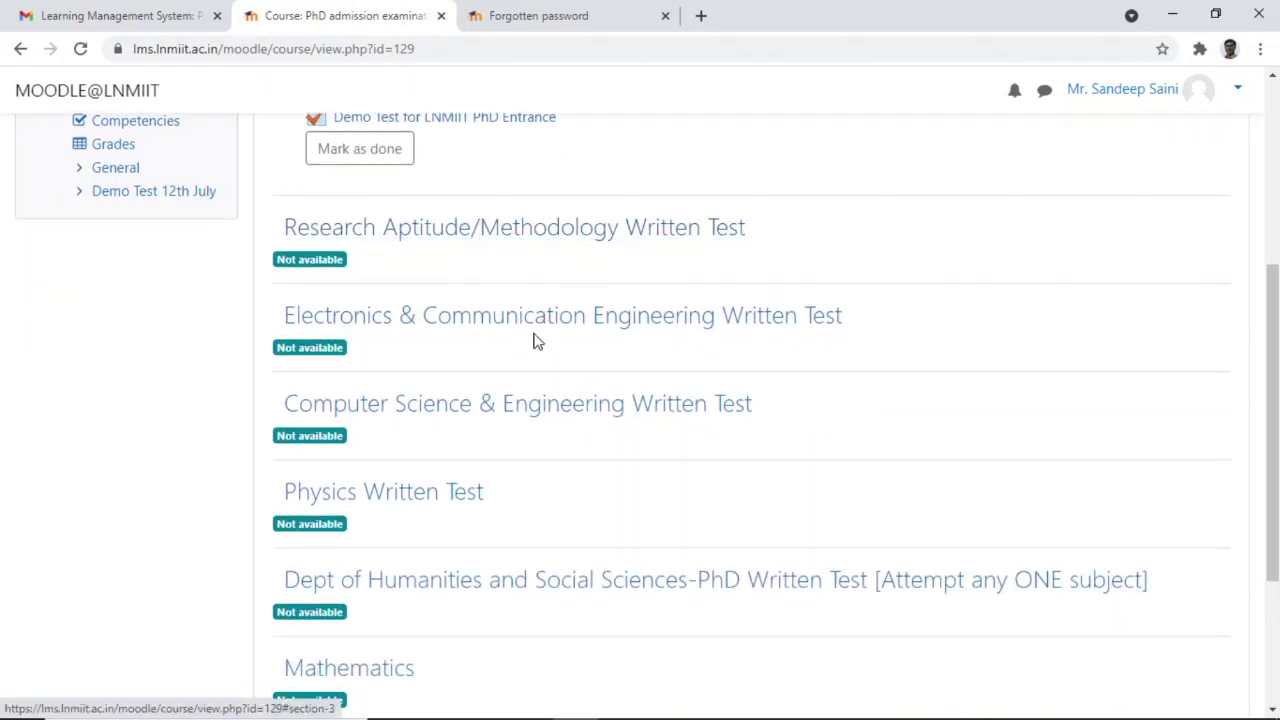
pyautogui.scroll(-2, 541, 345)
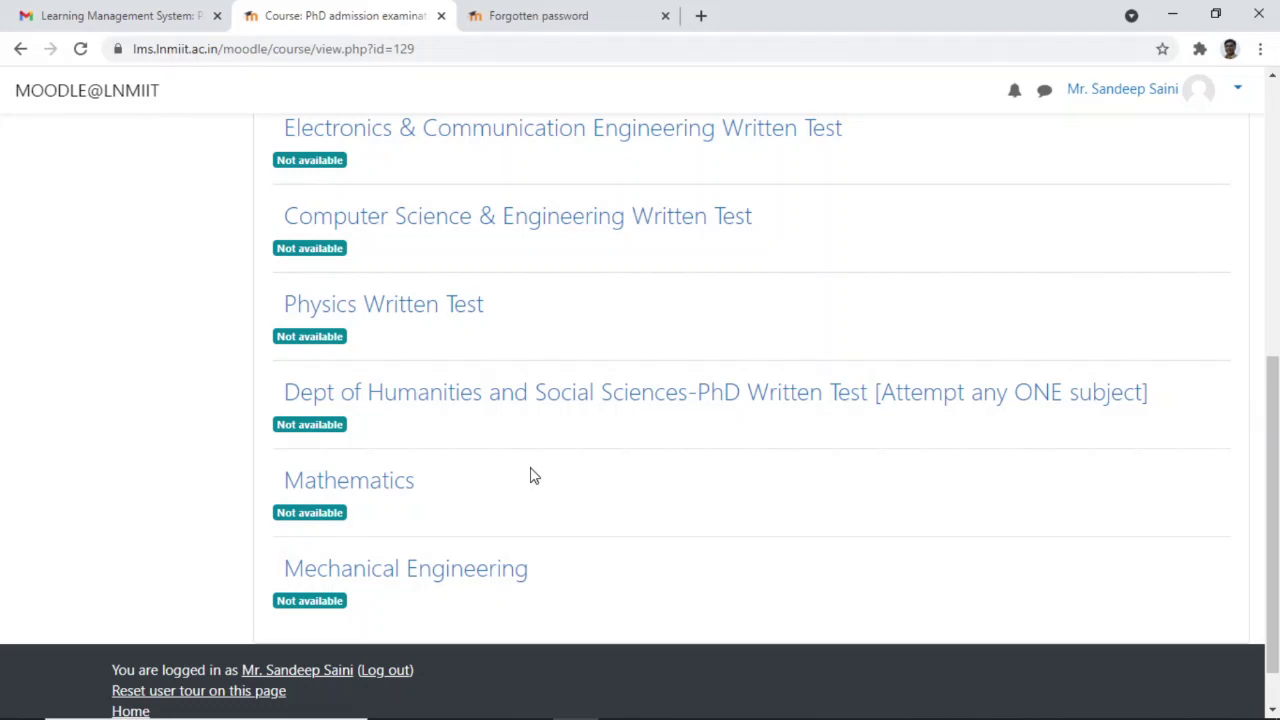
pyautogui.scroll(5, 530, 476)
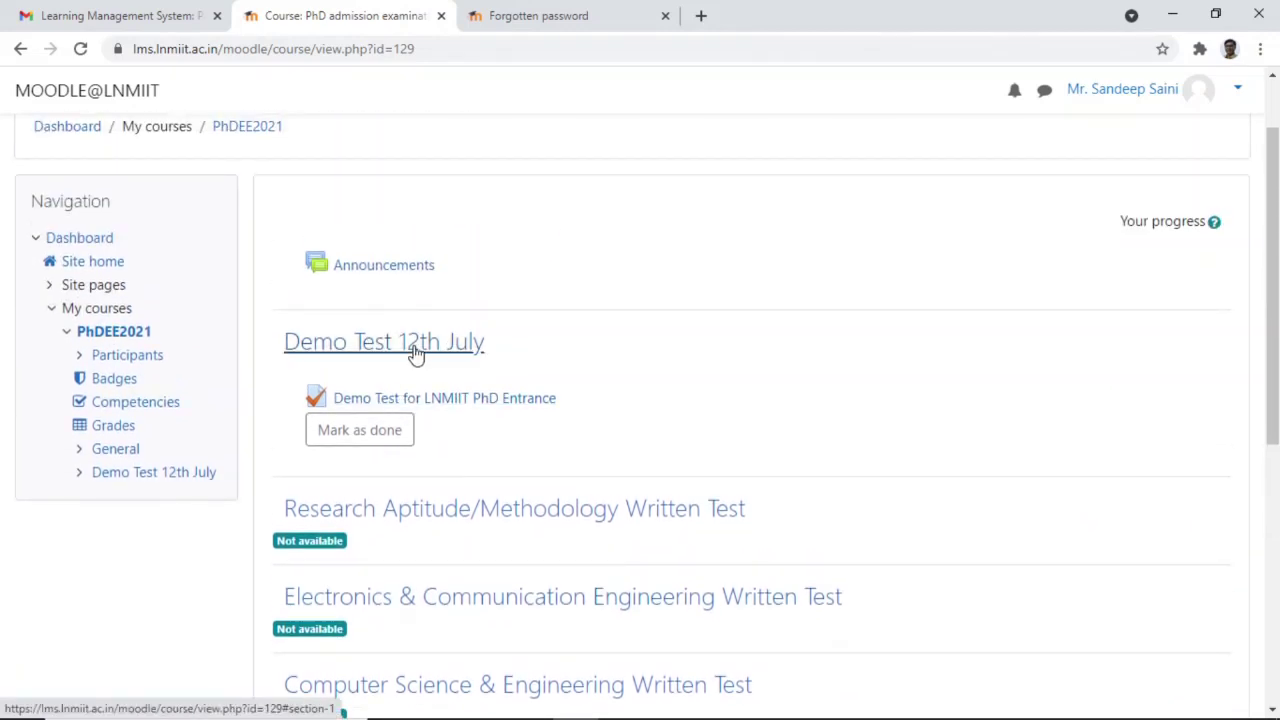
# Open Demo Test for LNMIIT PhD Entrance, review its opening and closing times, and start a timed quiz attempt
pyautogui.click(533, 404)
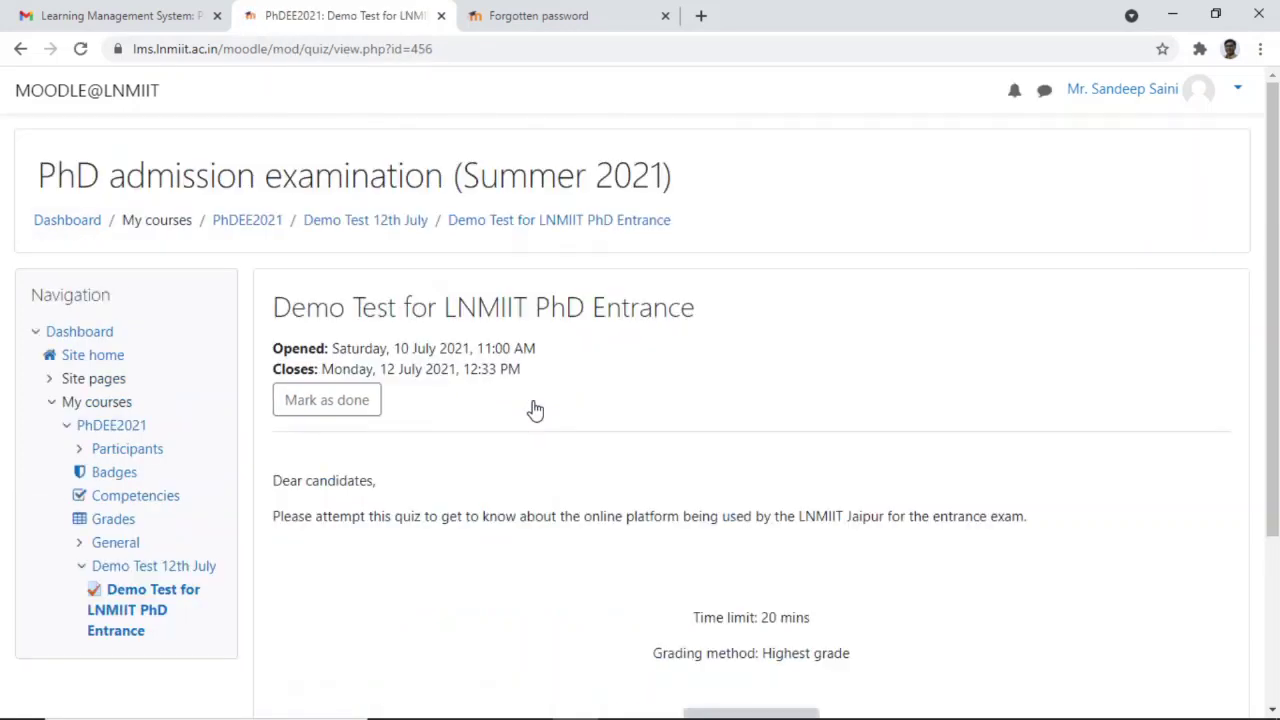
pyautogui.scroll(-2, 533, 408)
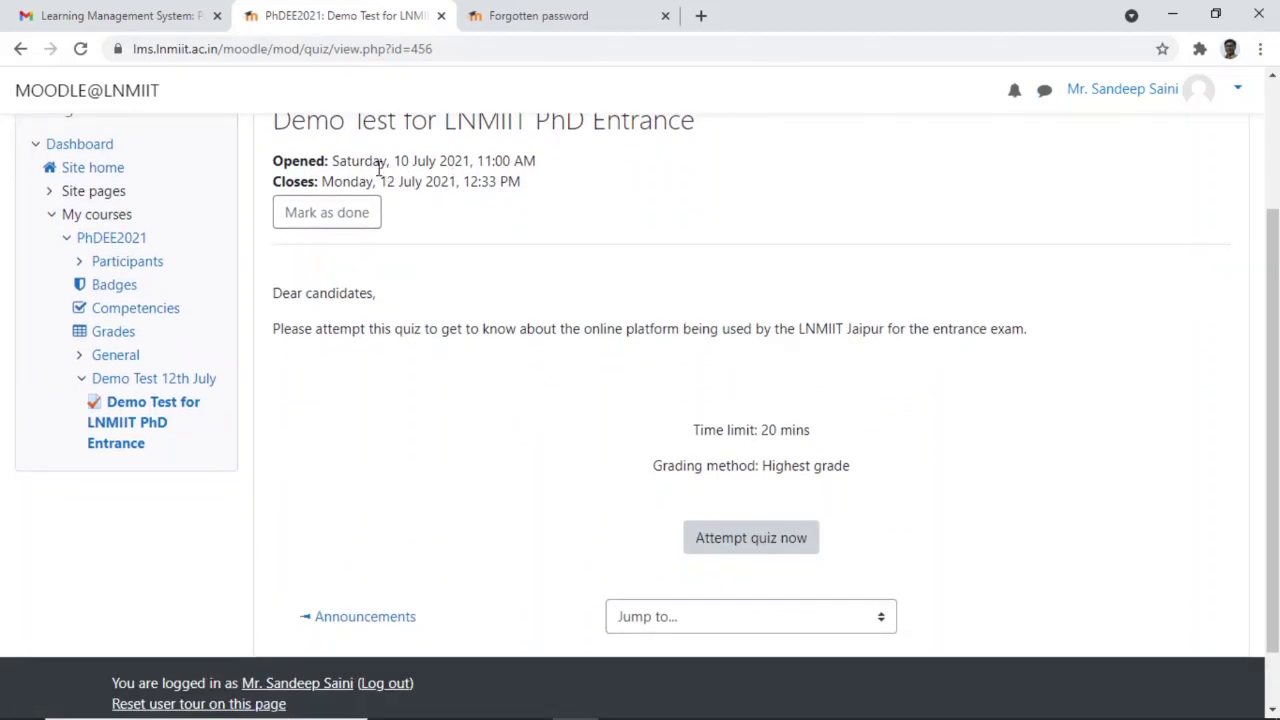
pyautogui.moveTo(360, 160); pyautogui.dragTo(497, 160)
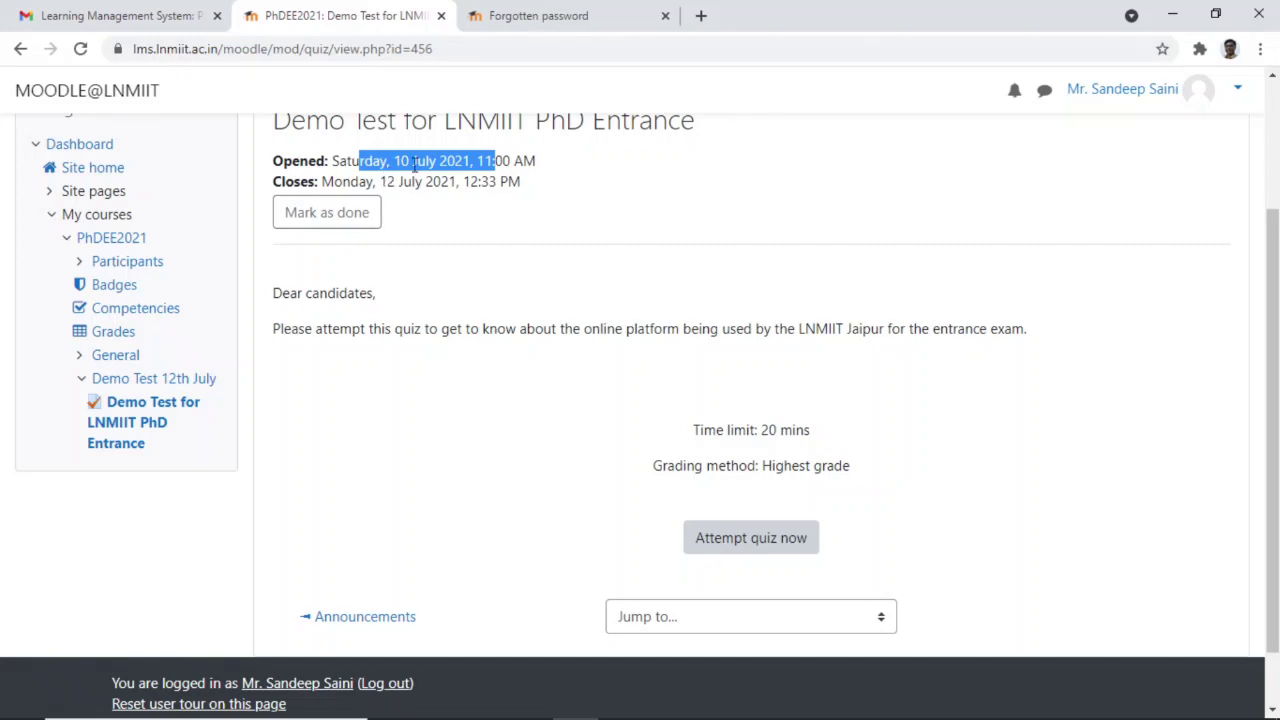
pyautogui.click(476, 160)
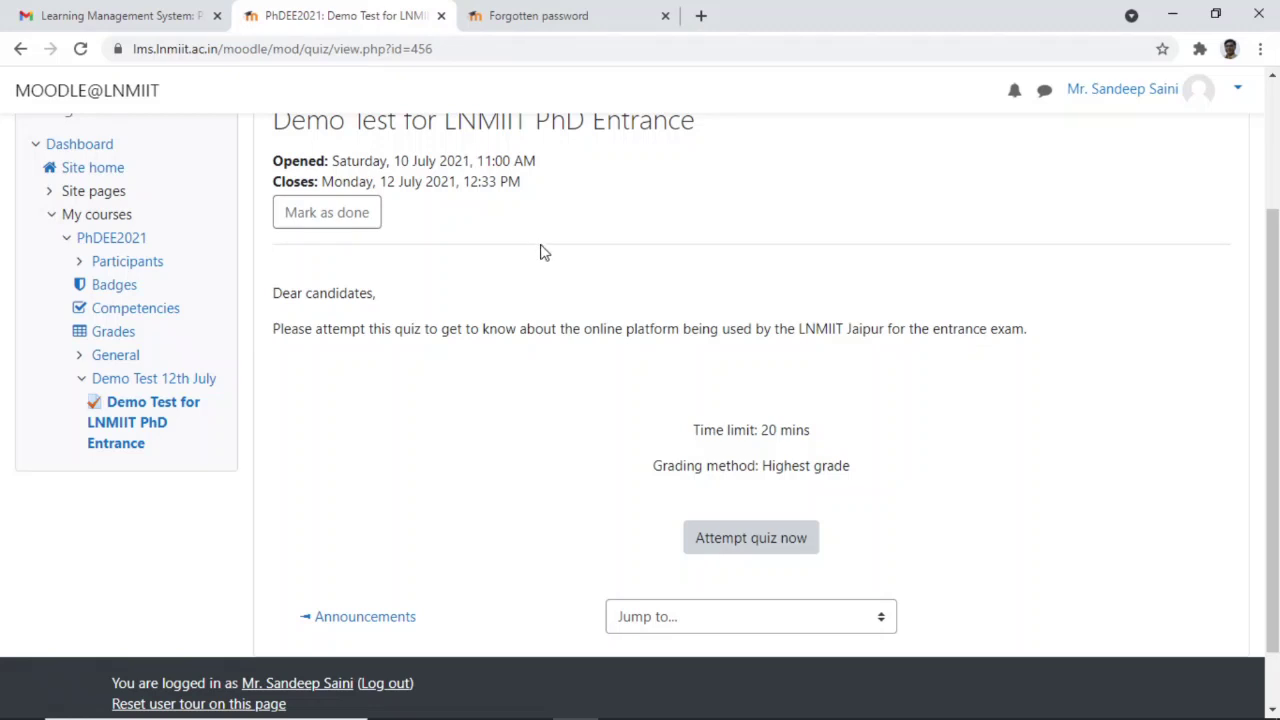
pyautogui.scroll(-1, 557, 275)
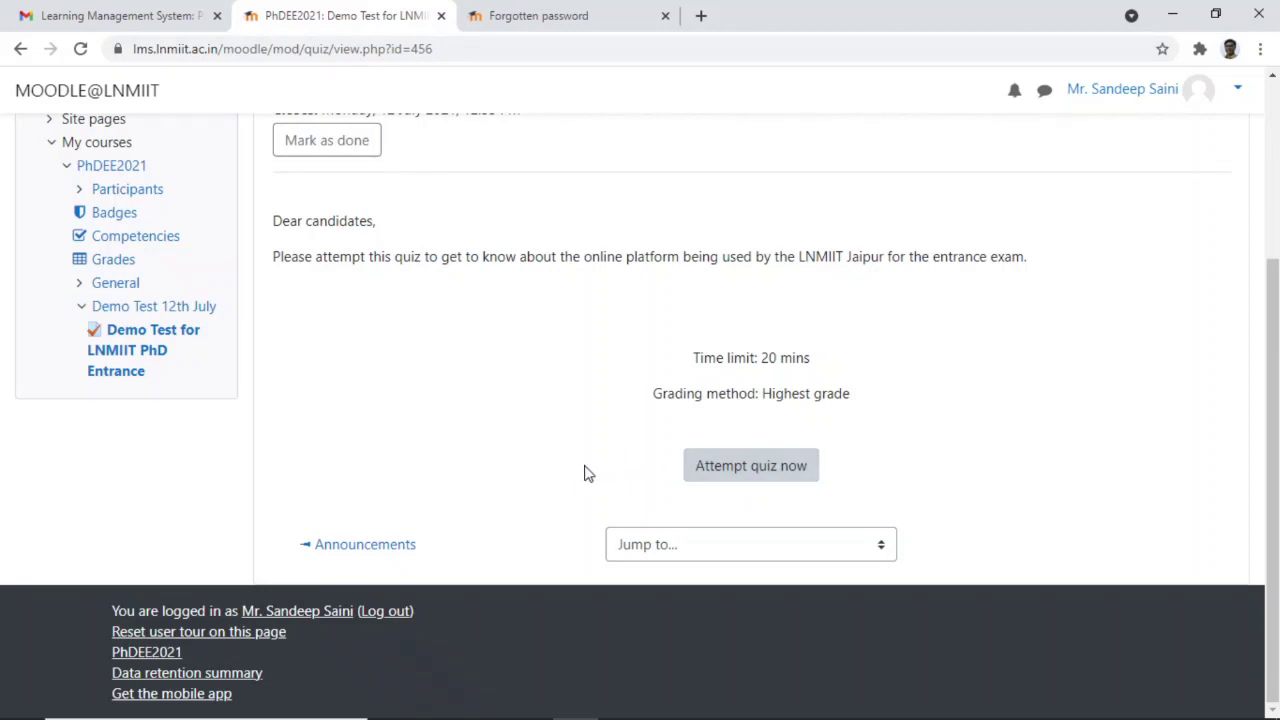
pyautogui.click(781, 468)
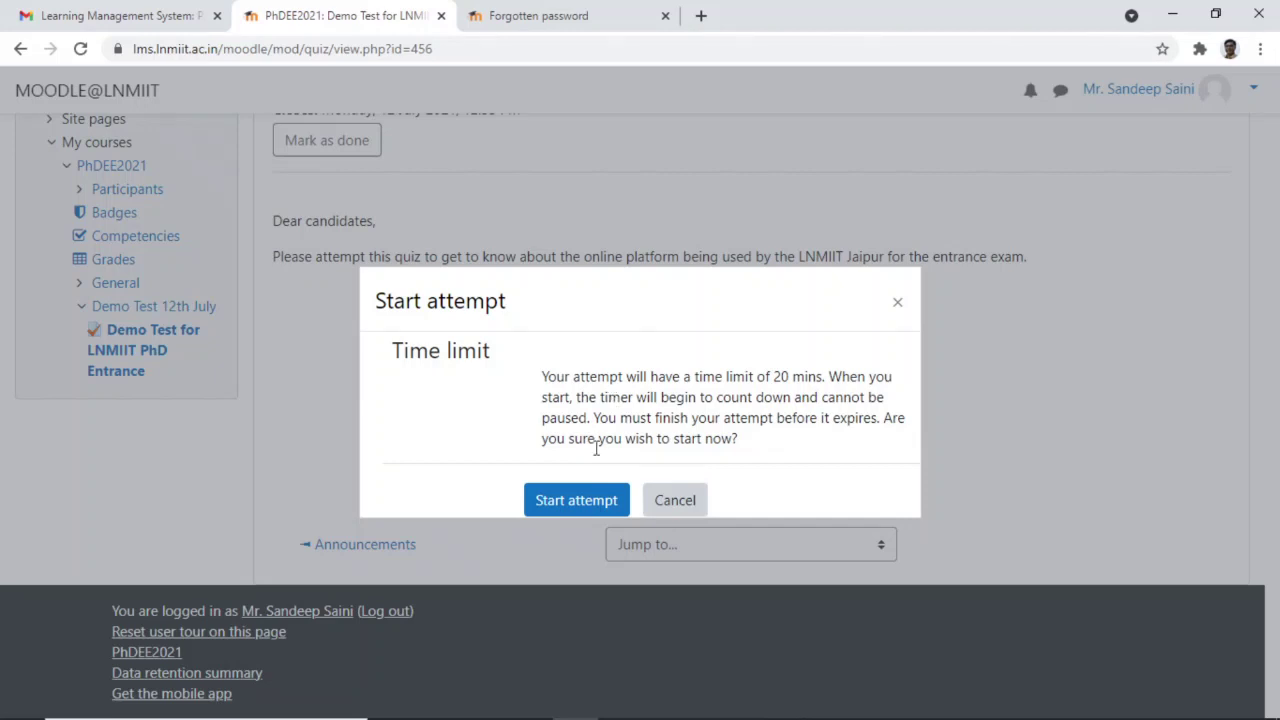
pyautogui.click(575, 502)
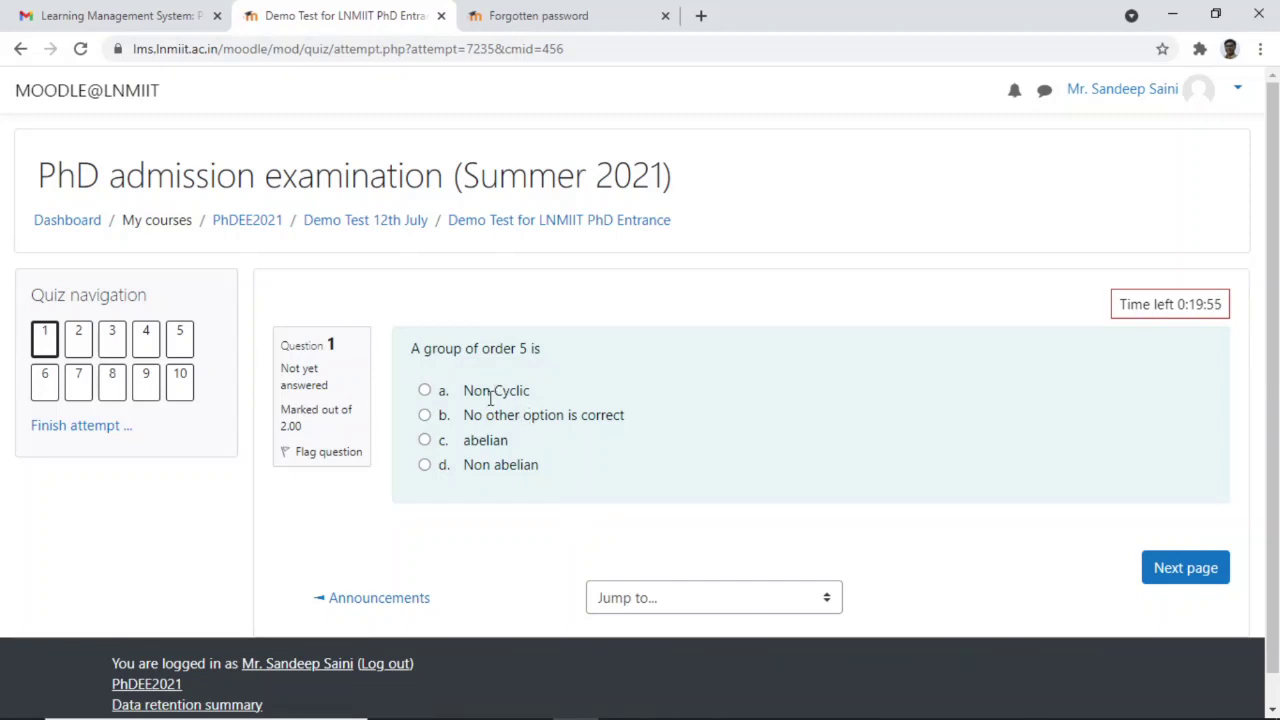
pyautogui.click(424, 415)
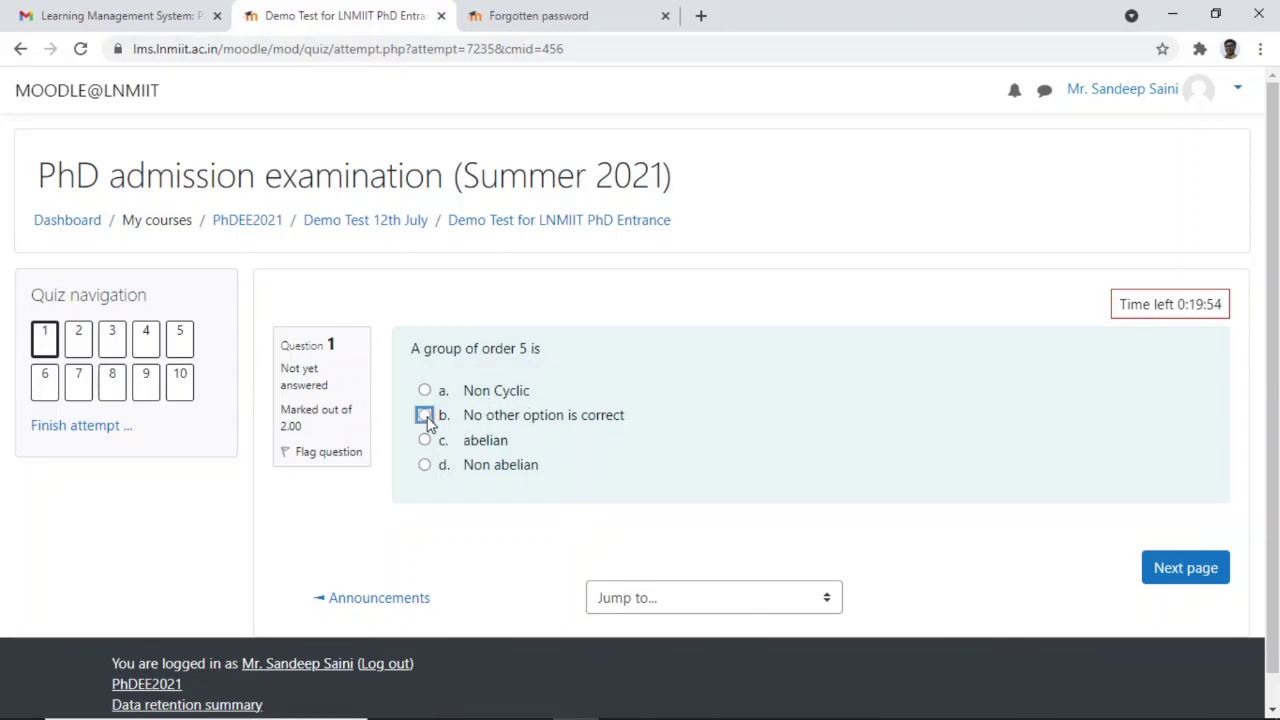
pyautogui.click(425, 465)
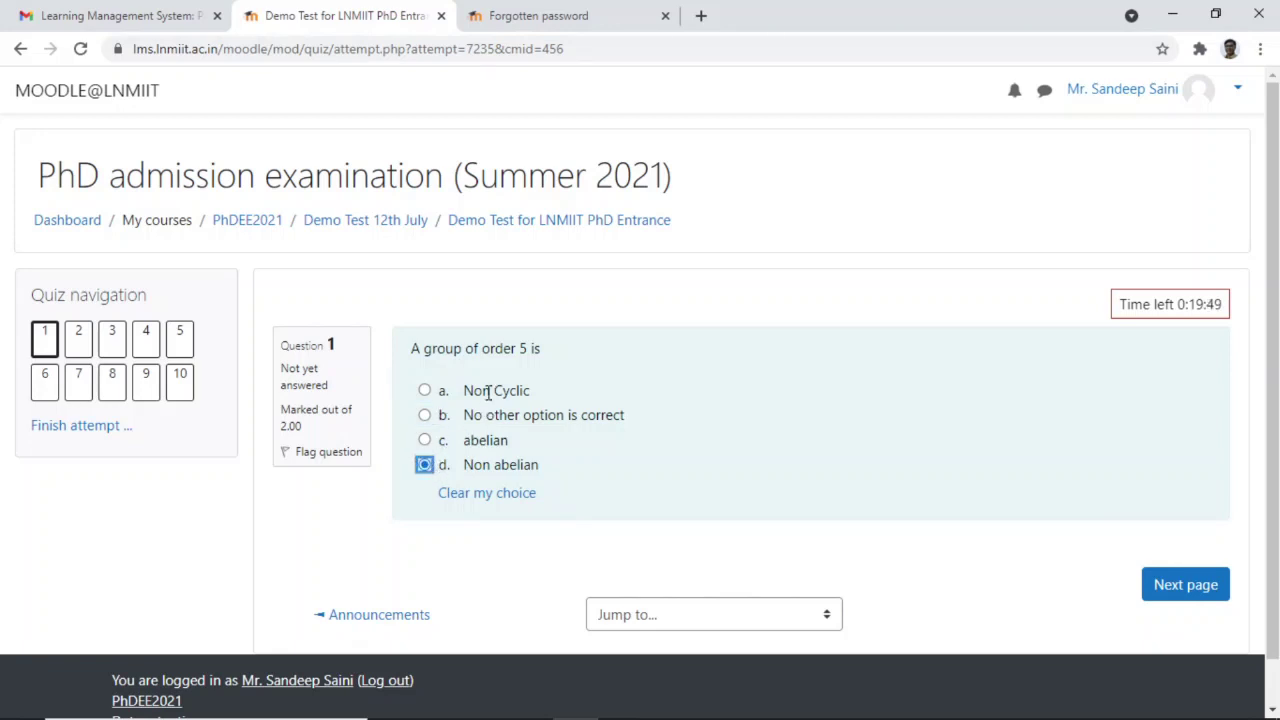
pyautogui.click(481, 493)
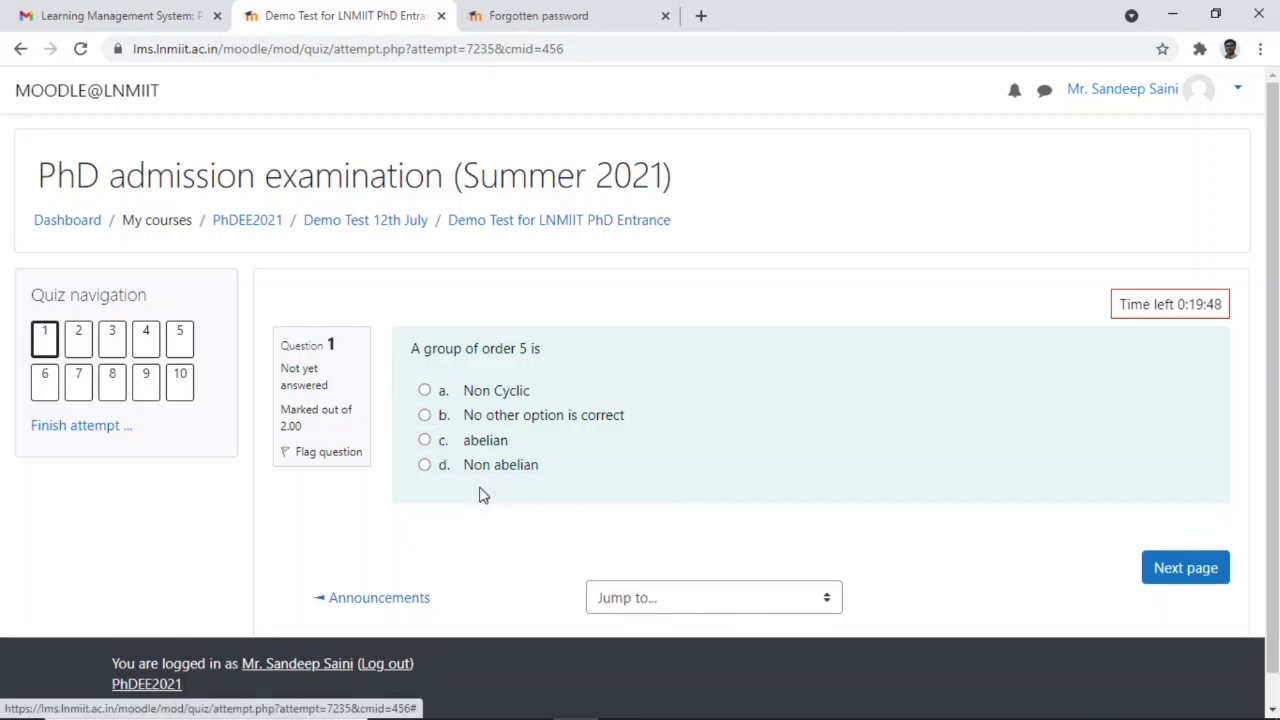
# Answer question 1 with "No other option is correct" and question 2 with "Conservative electric field", and move on to question 3
pyautogui.click(425, 415)
pyautogui.click(1192, 588)
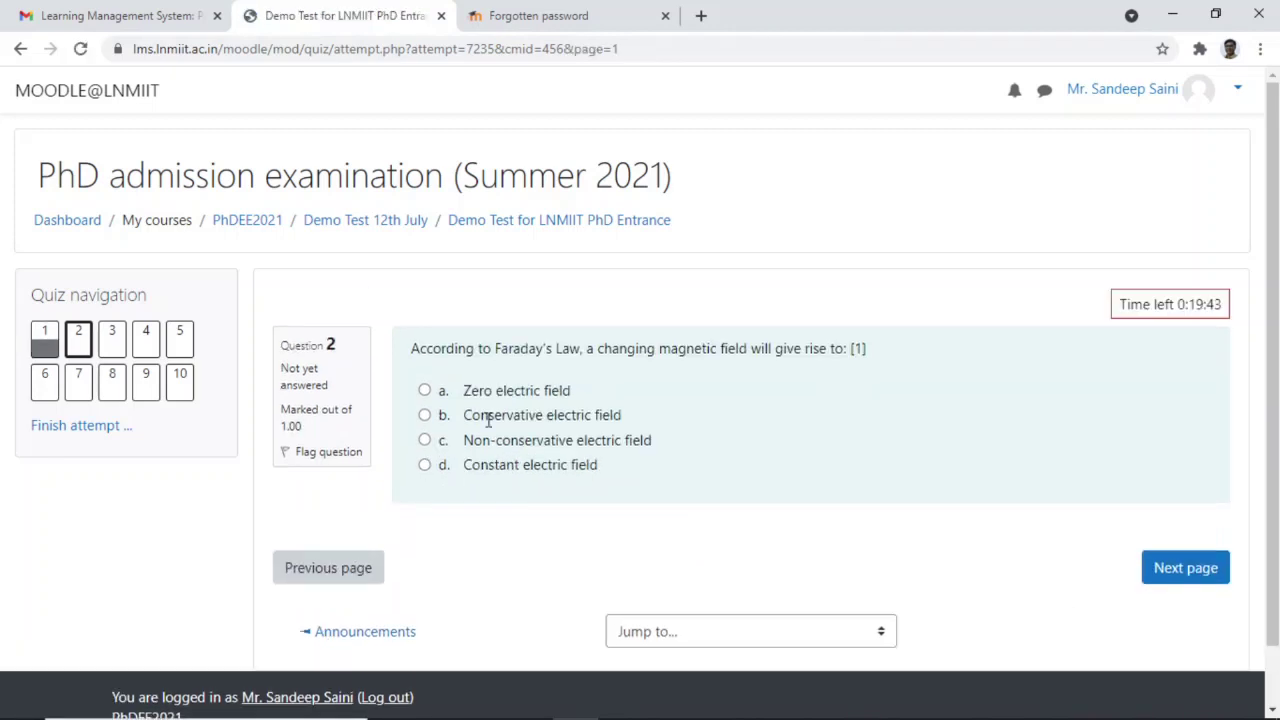
pyautogui.click(425, 415)
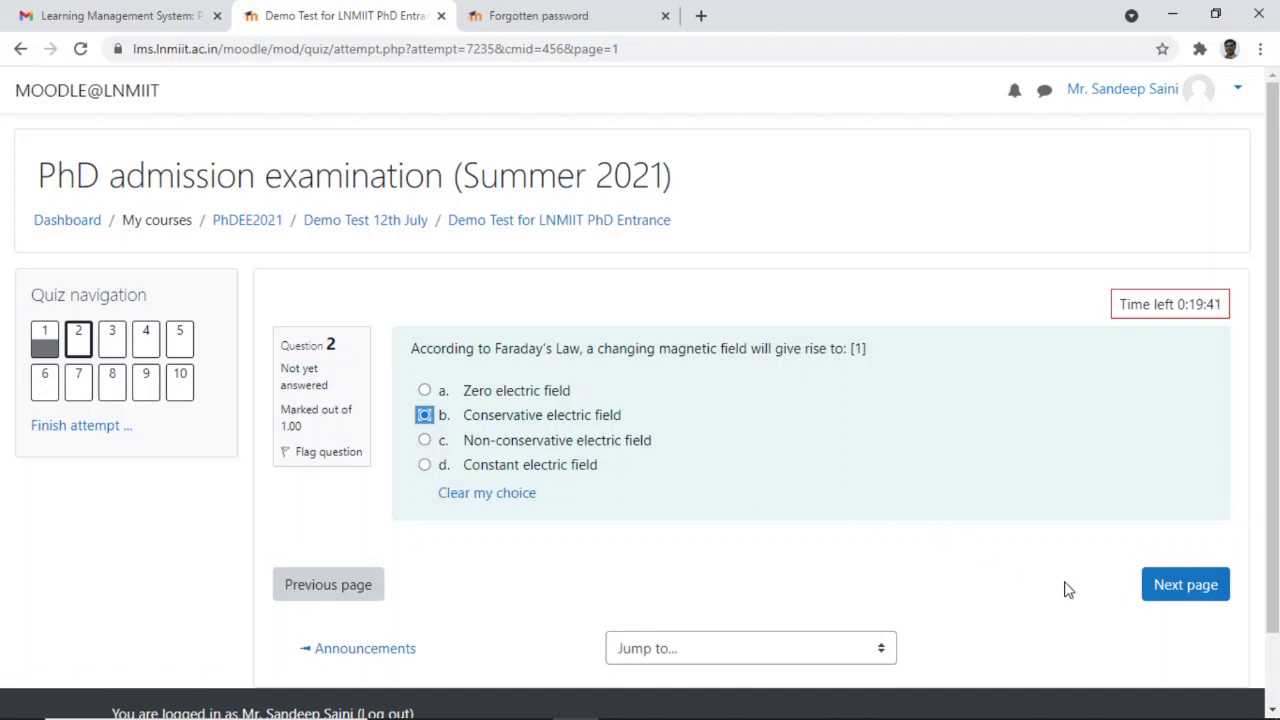
pyautogui.click(1194, 588)
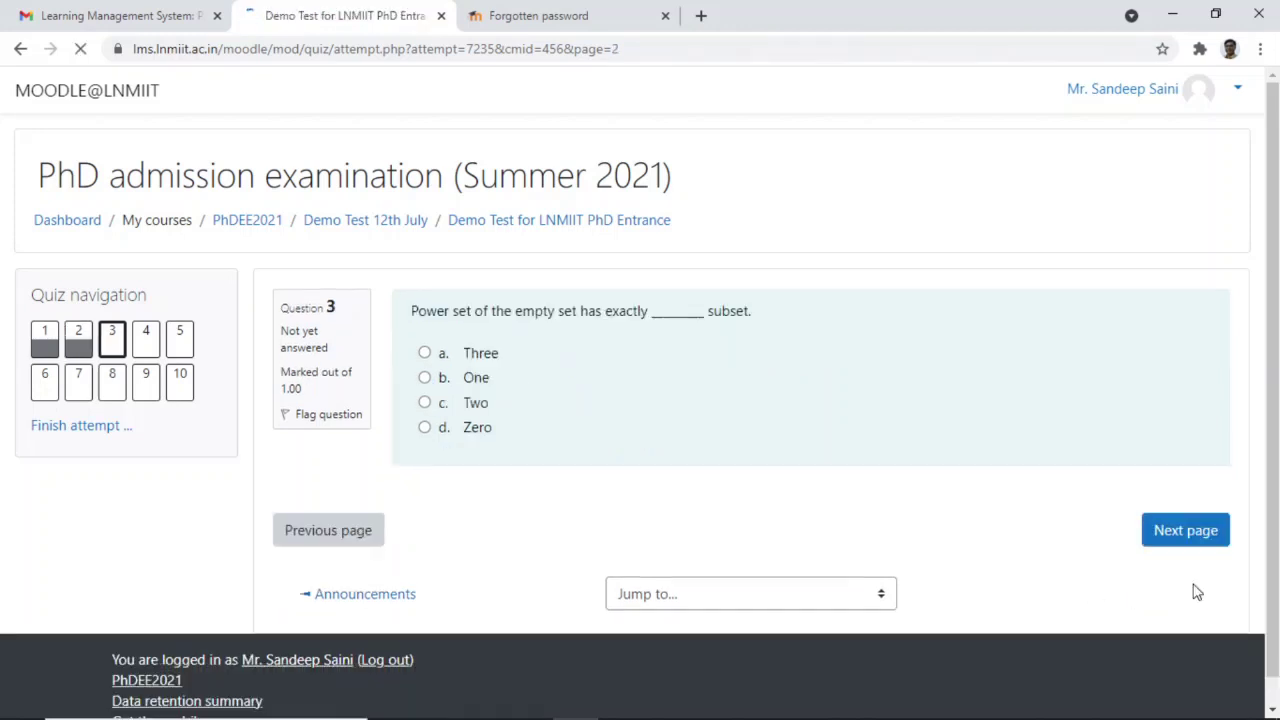
# Skip ahead to question 8, answer it with Udaipur, and answer question 9 with 20
pyautogui.click(147, 337)
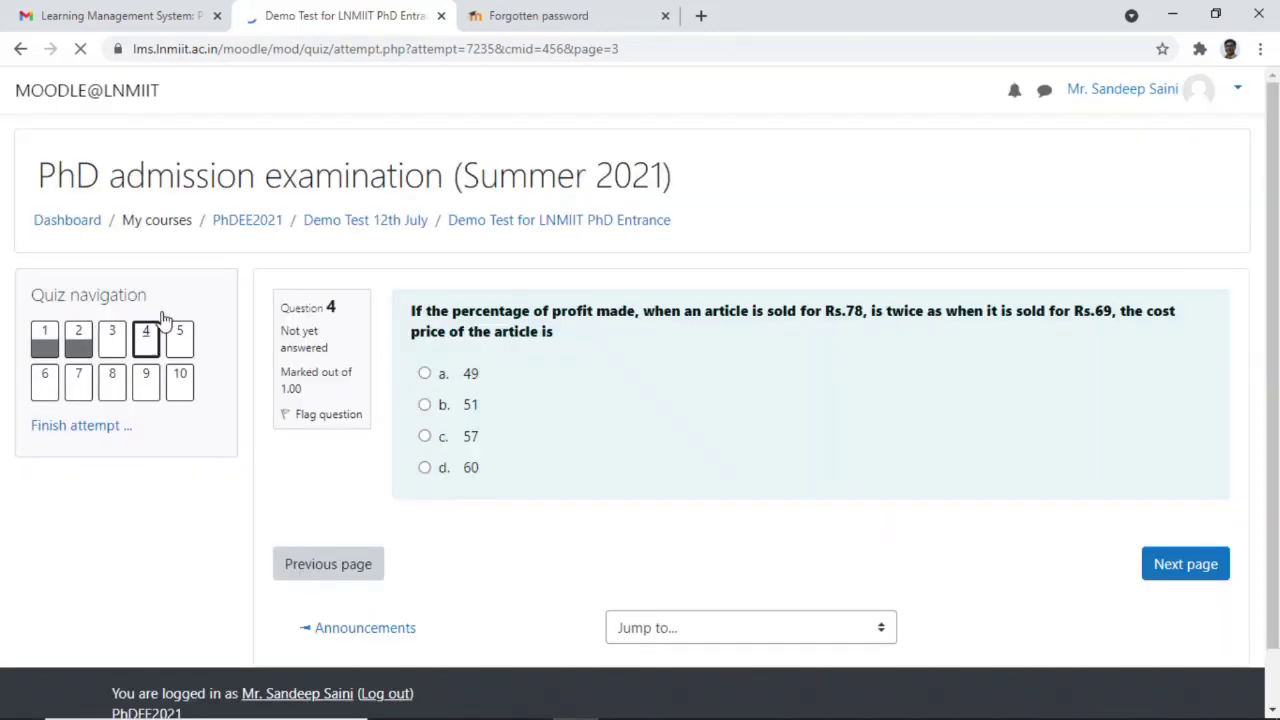
pyautogui.click(114, 378)
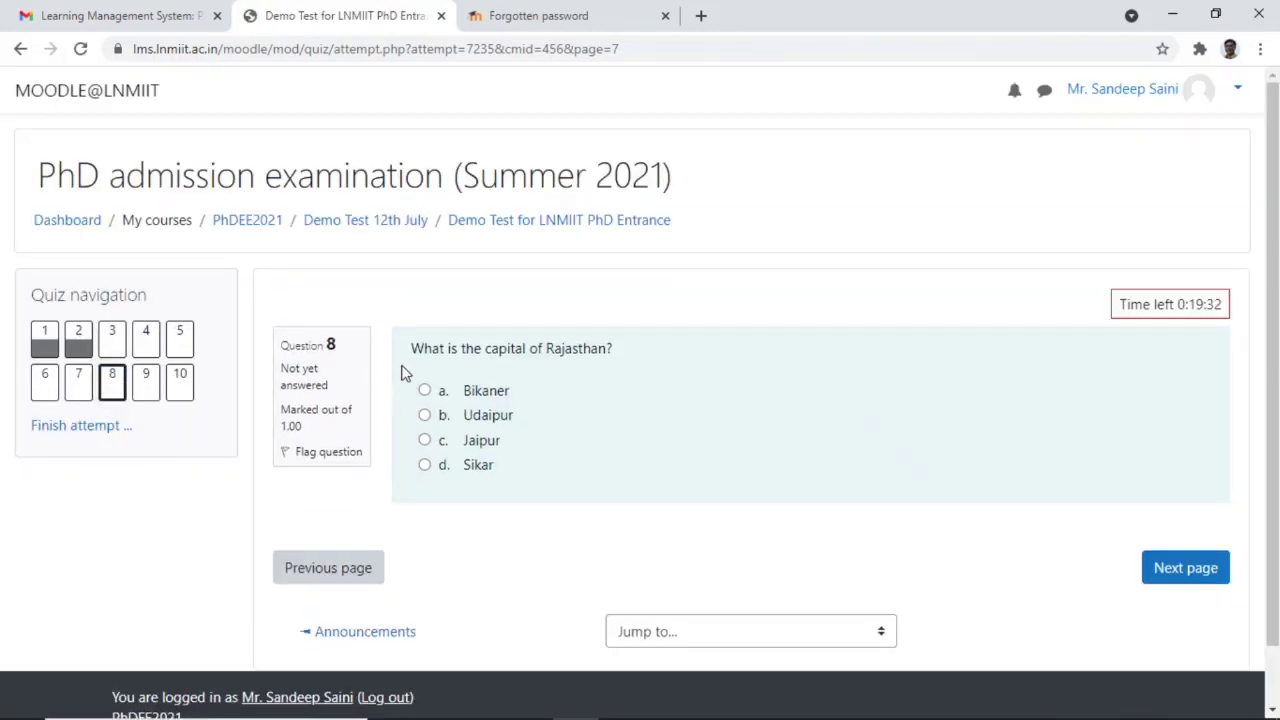
pyautogui.click(424, 416)
pyautogui.click(1200, 585)
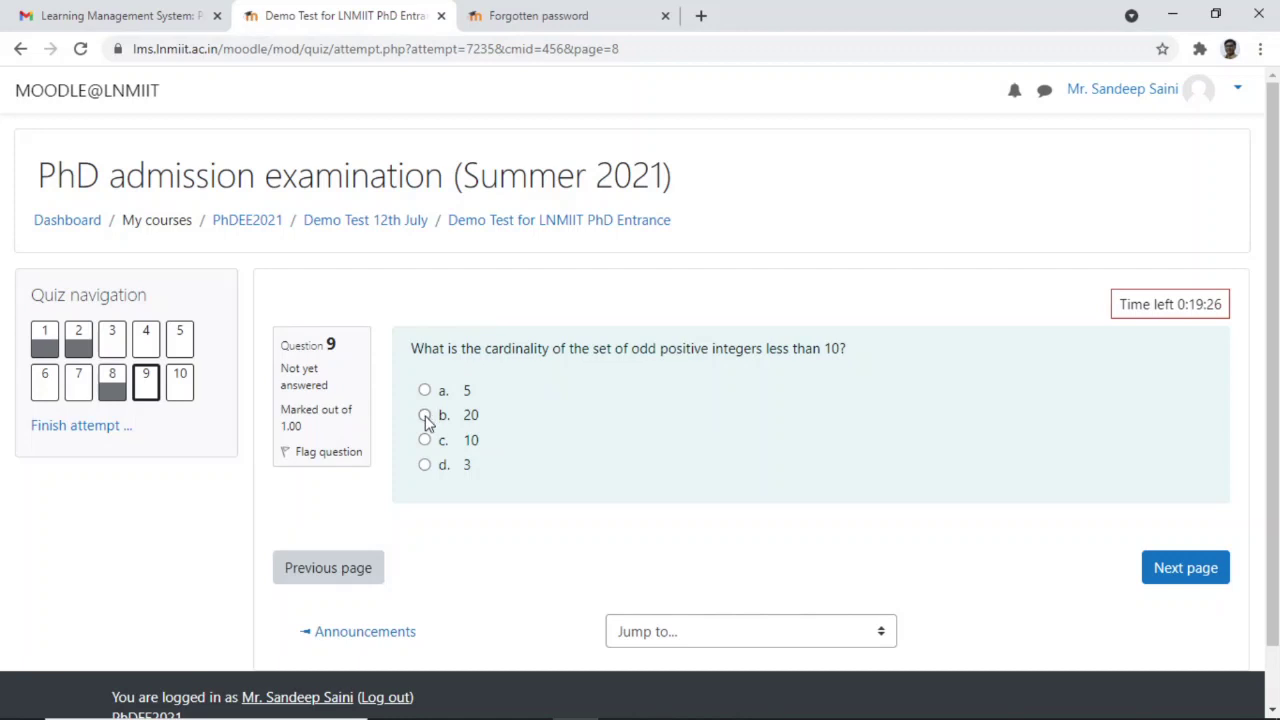
pyautogui.click(424, 415)
pyautogui.click(1172, 583)
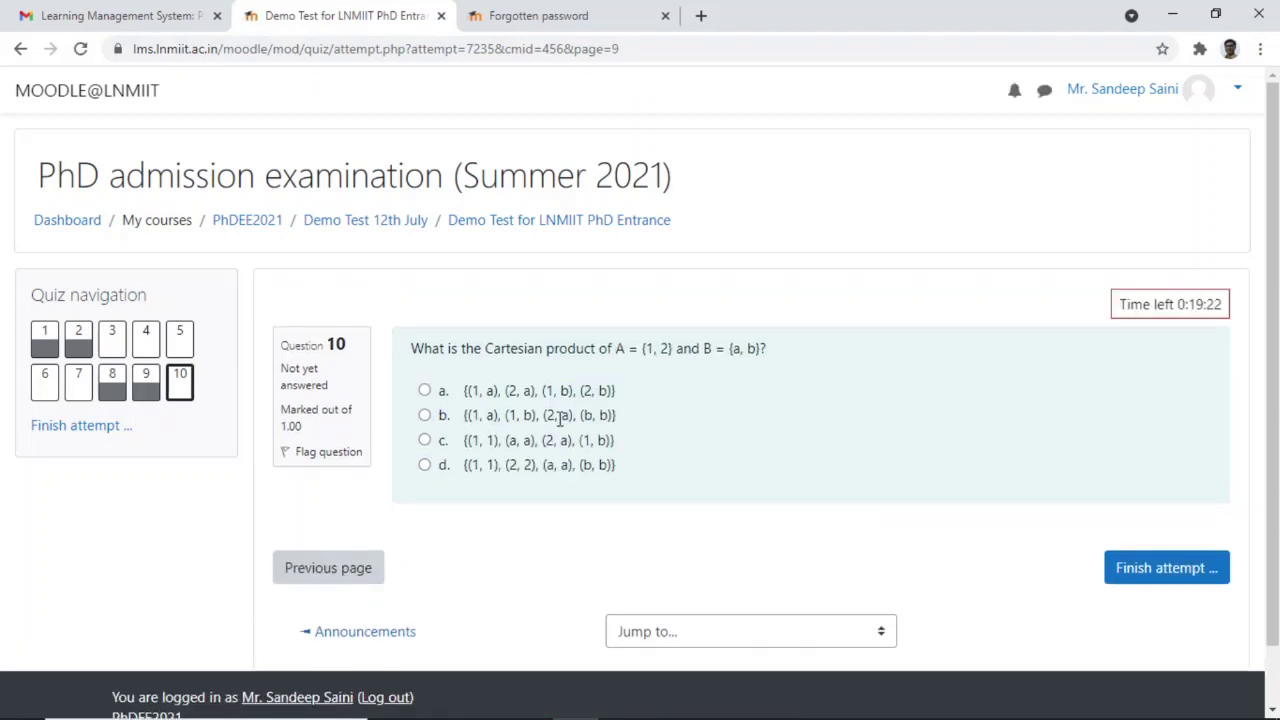
# Answer question 10 with option c, {(1, 1), (a, a), (2, a), (1, b)}, and review each question's status in the attempt summary
pyautogui.click(424, 441)
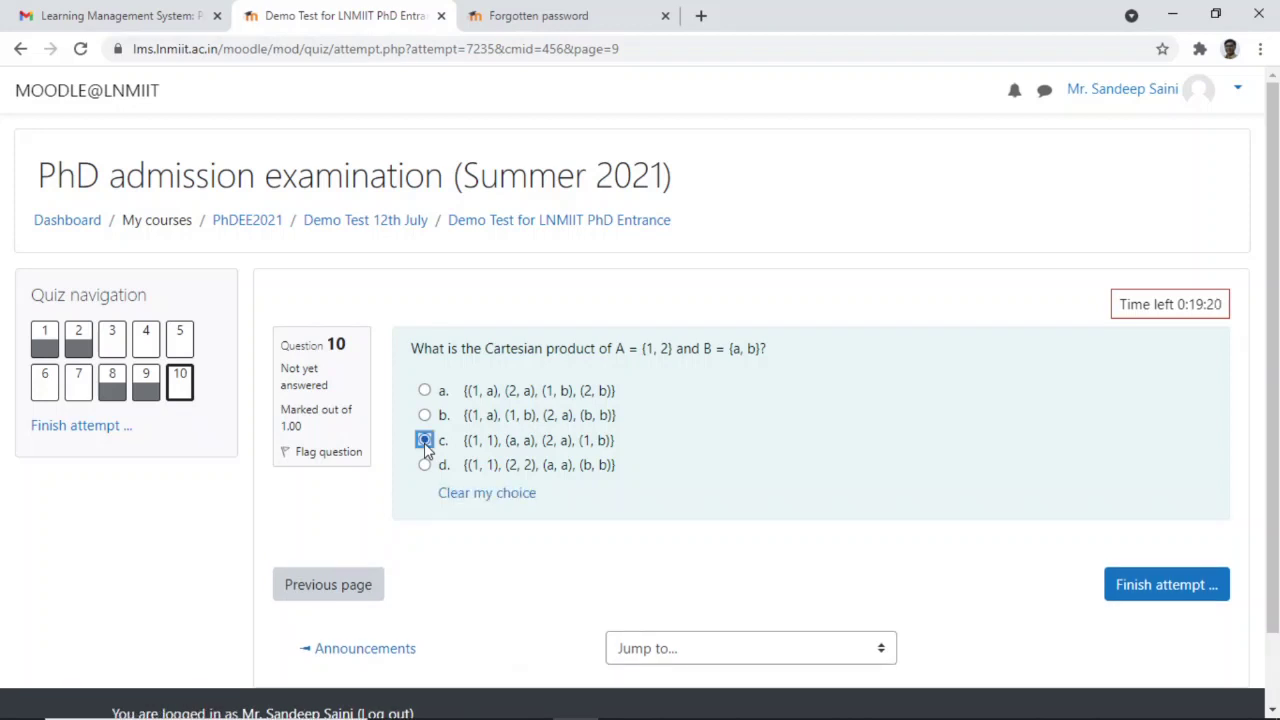
pyautogui.click(1155, 591)
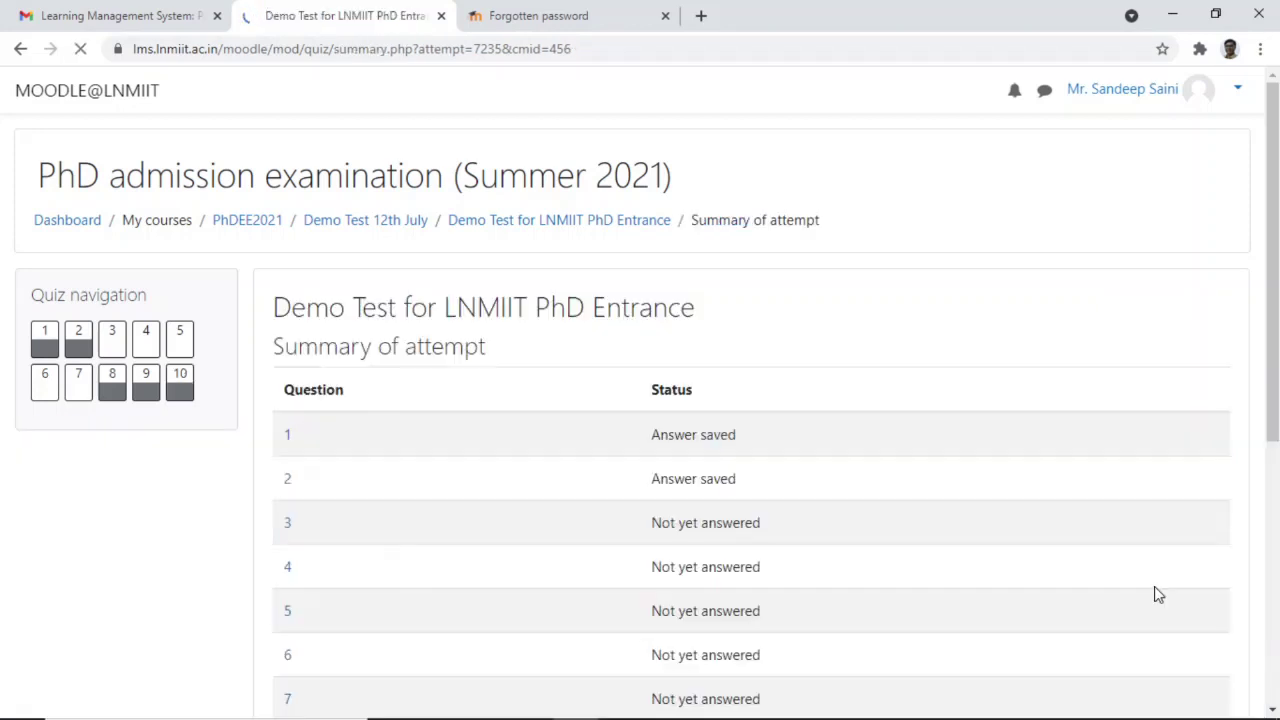
pyautogui.scroll(-2, 870, 475)
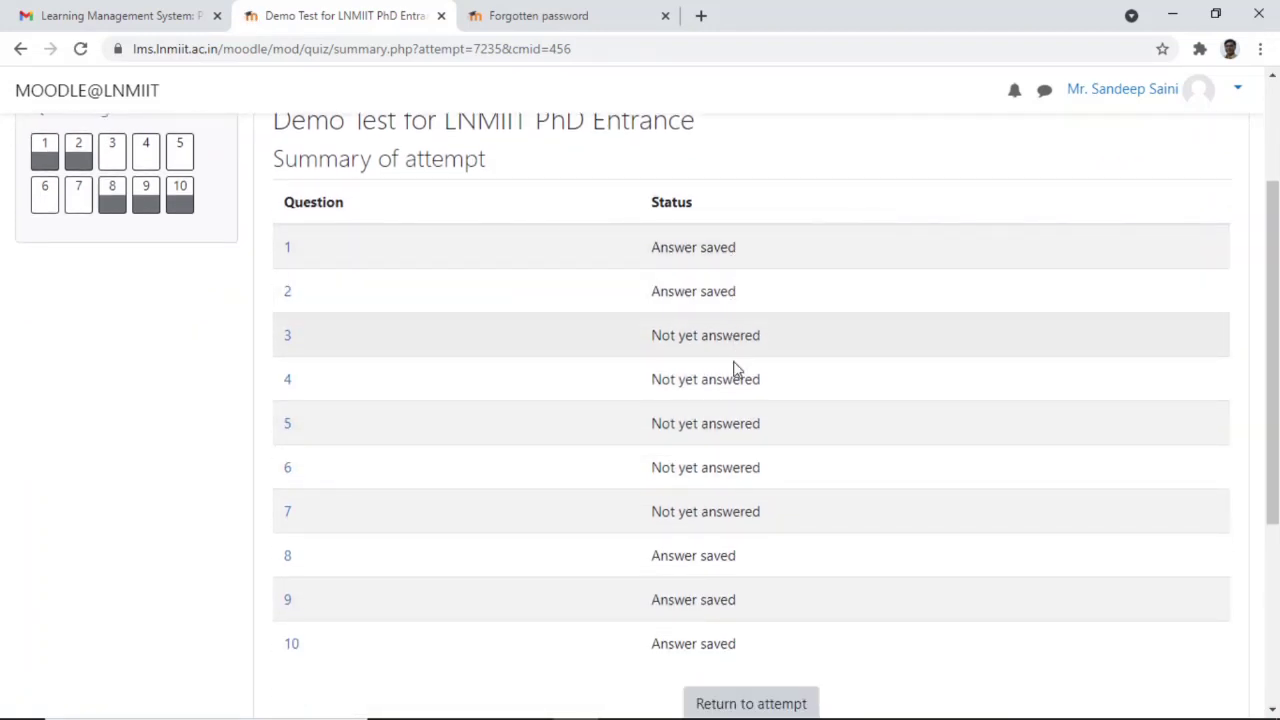
pyautogui.scroll(-1, 734, 330)
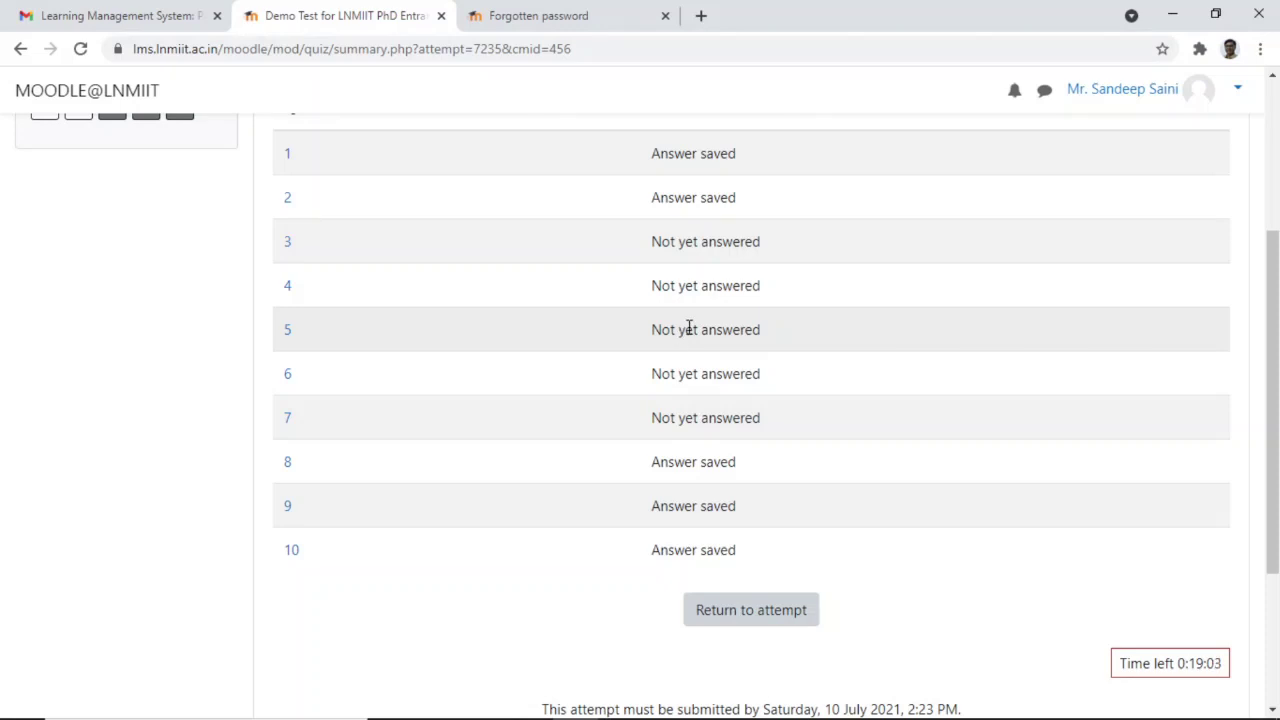
pyautogui.scroll(-1, 689, 329)
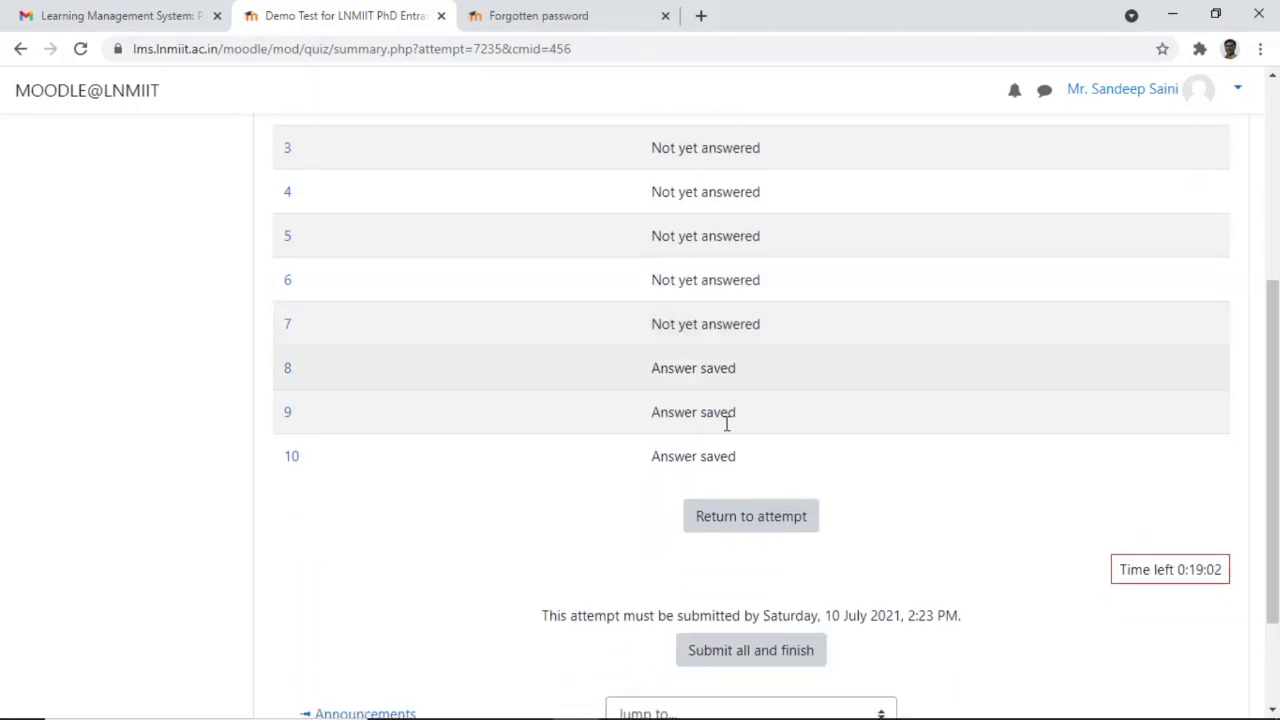
# Return to the attempt, answer question 5 with 50 days, and check the attempt summary again
pyautogui.click(757, 531)
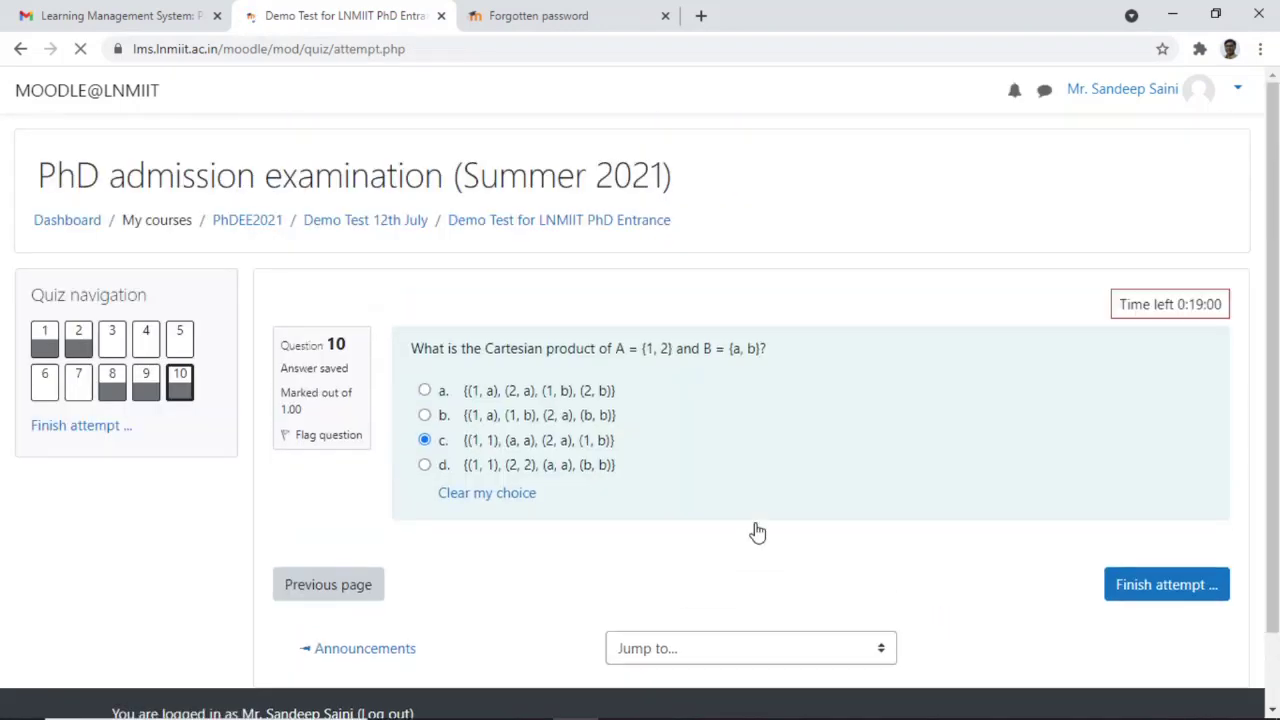
pyautogui.click(172, 341)
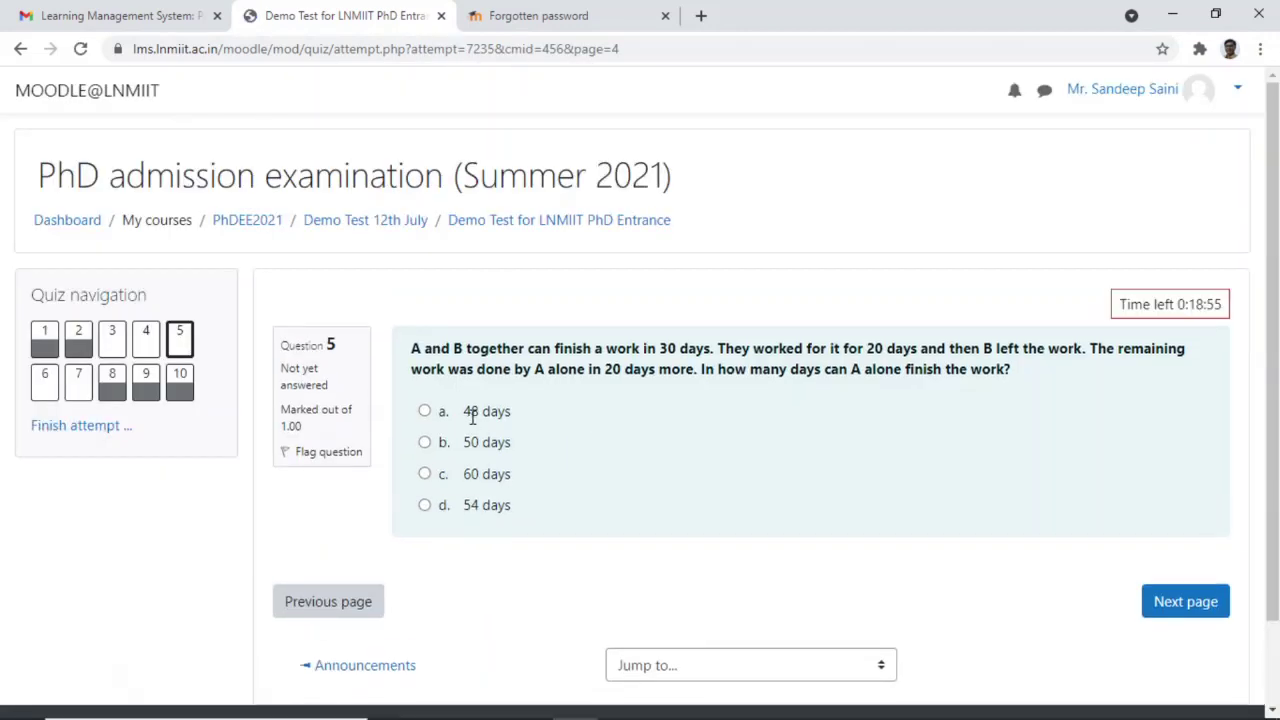
pyautogui.click(425, 443)
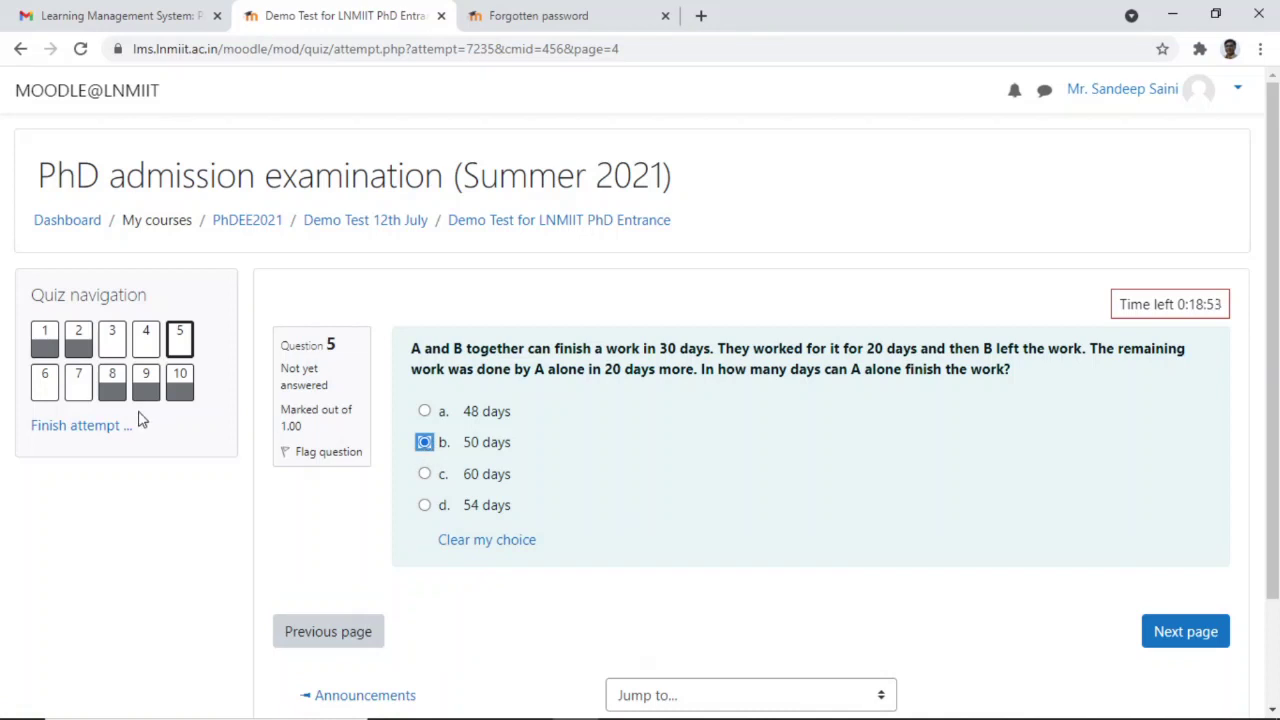
pyautogui.click(84, 430)
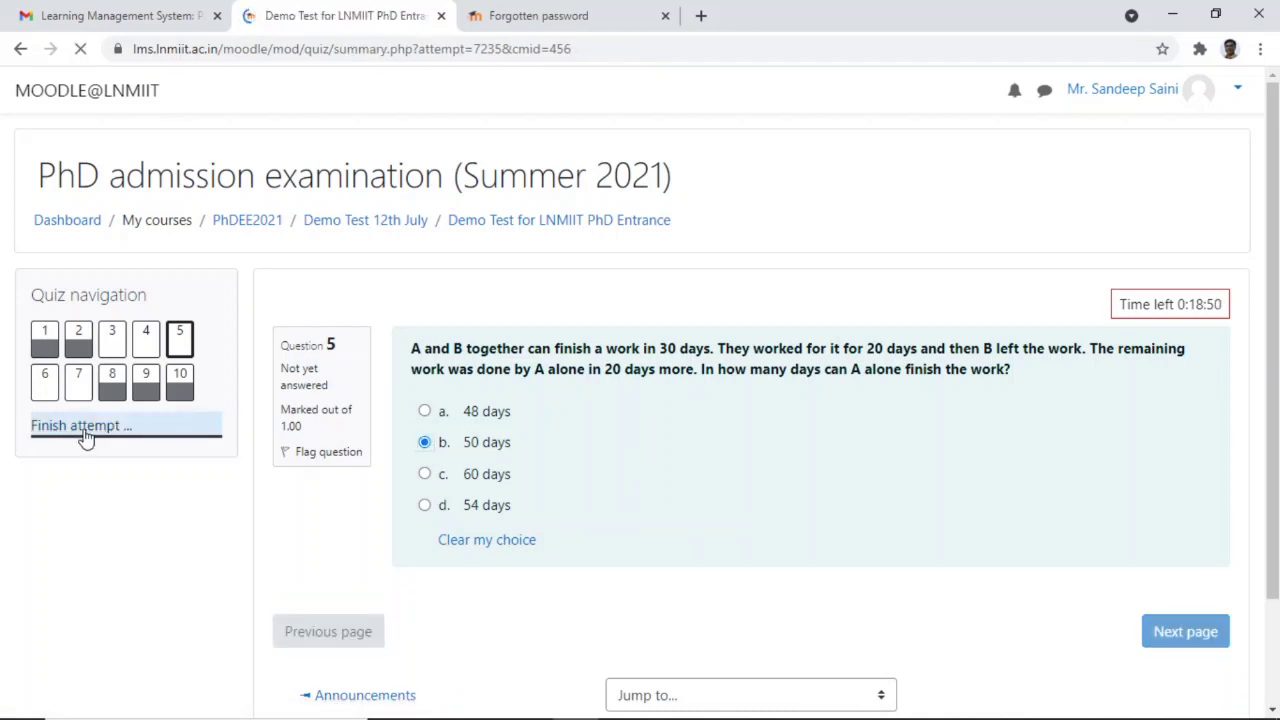
pyautogui.scroll(-3, 670, 445)
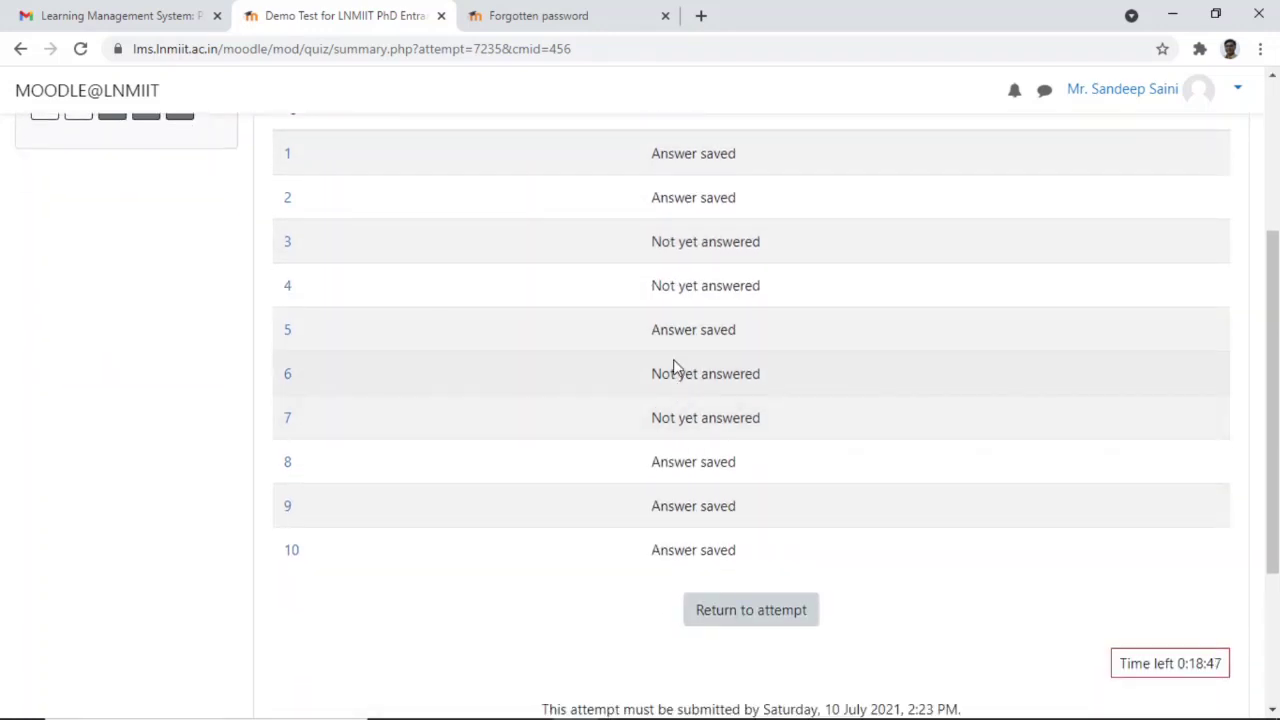
pyautogui.scroll(-3, 769, 363)
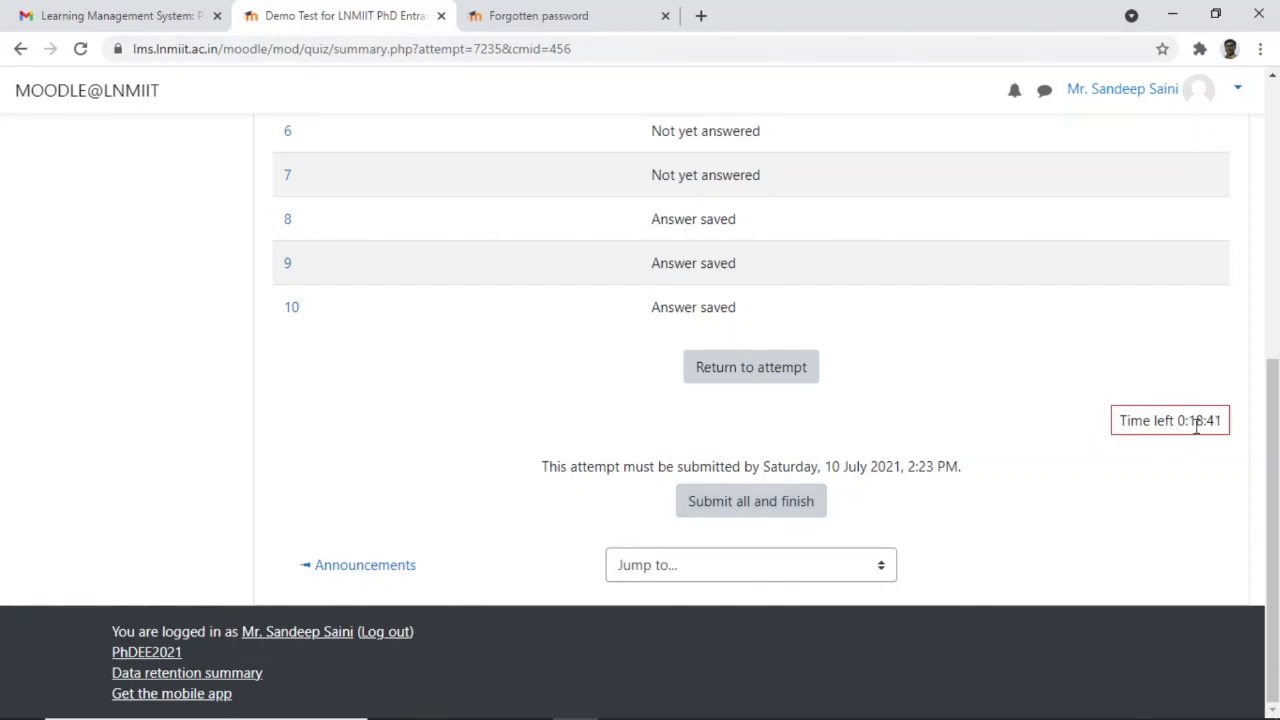
# Reopen question 3 from the attempt summary and check the remaining time
pyautogui.scroll(1, 1197, 423)
pyautogui.scroll(5, 343, 331)
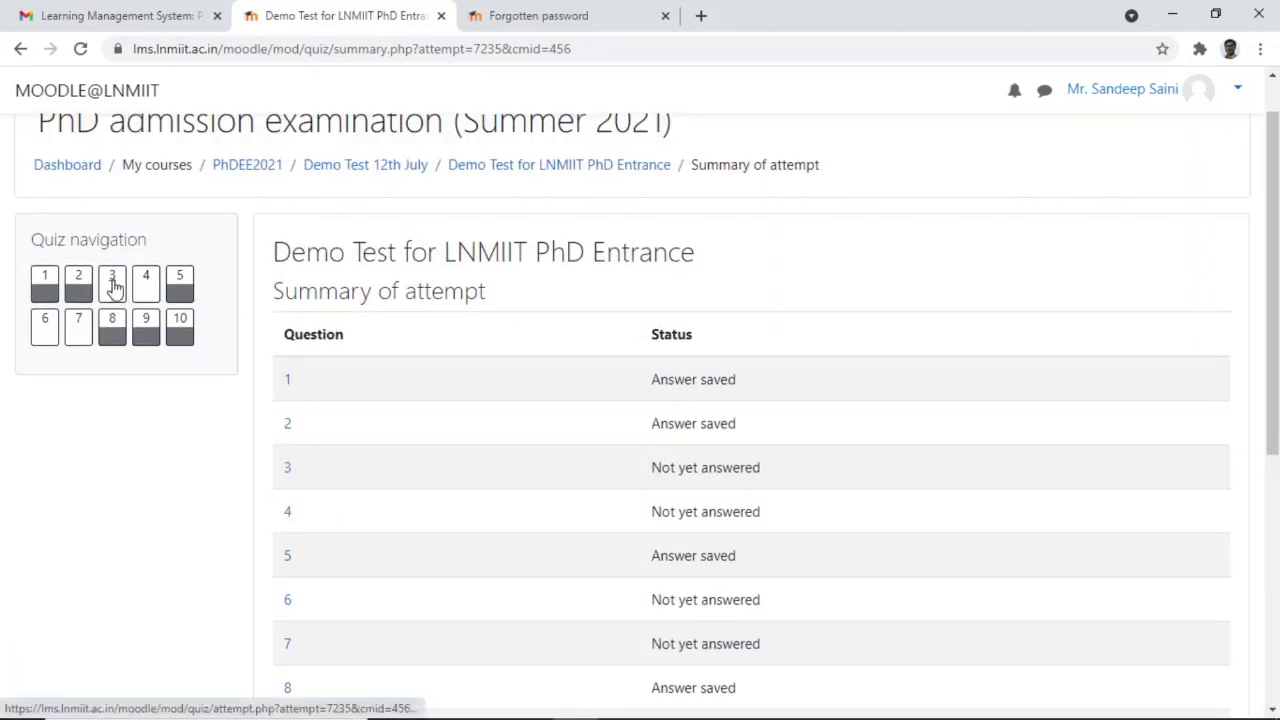
pyautogui.click(112, 284)
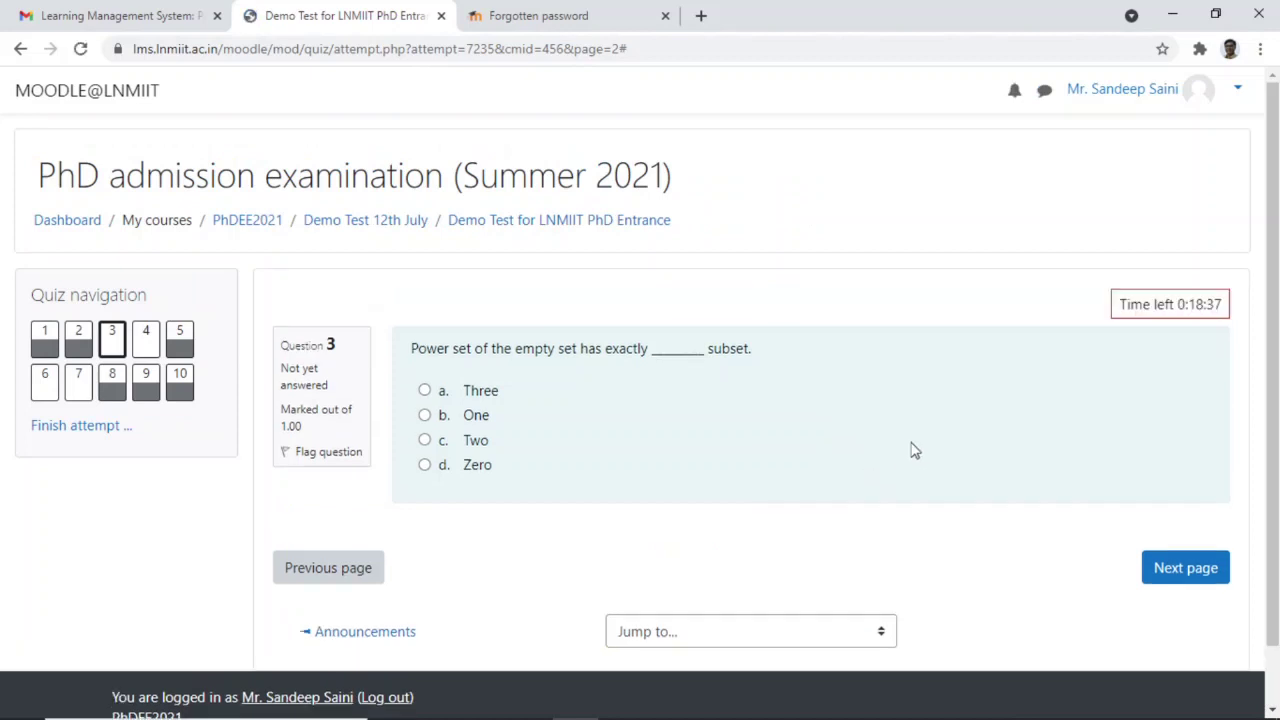
pyautogui.scroll(-1, 637, 424)
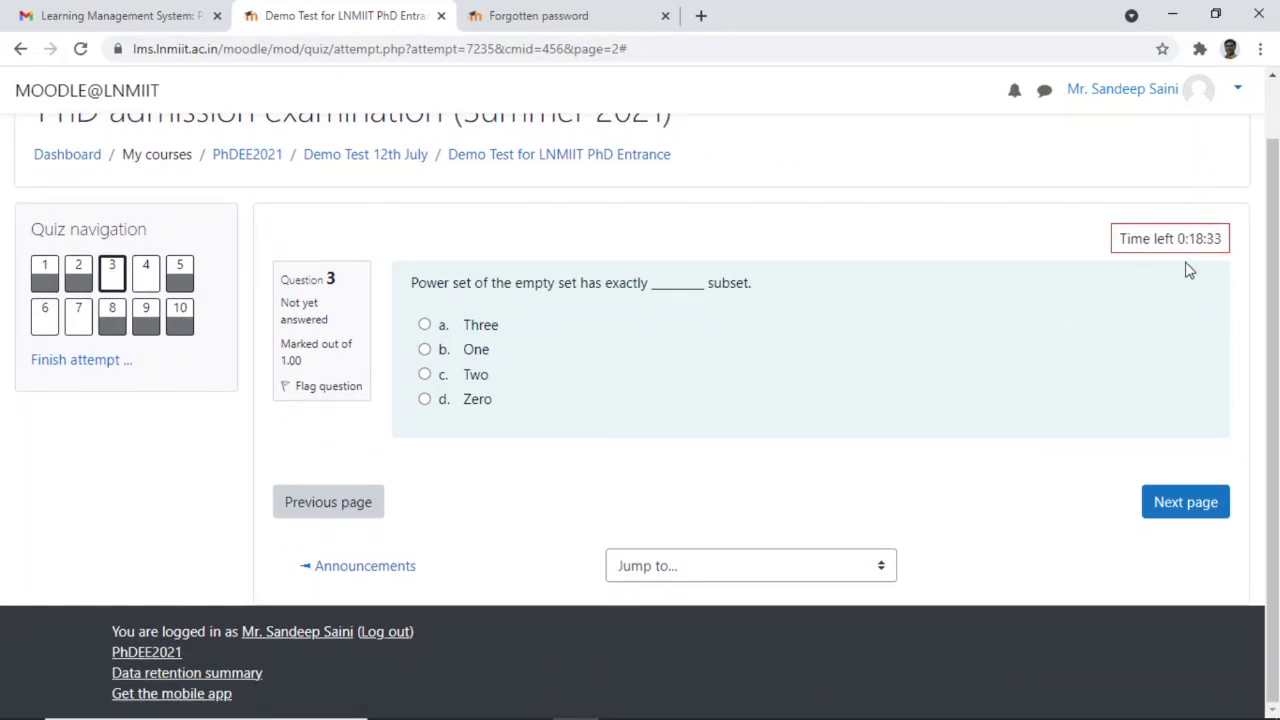
# Finish the attempt from question 3, submit all answers, and confirm the final submission
pyautogui.click(92, 364)
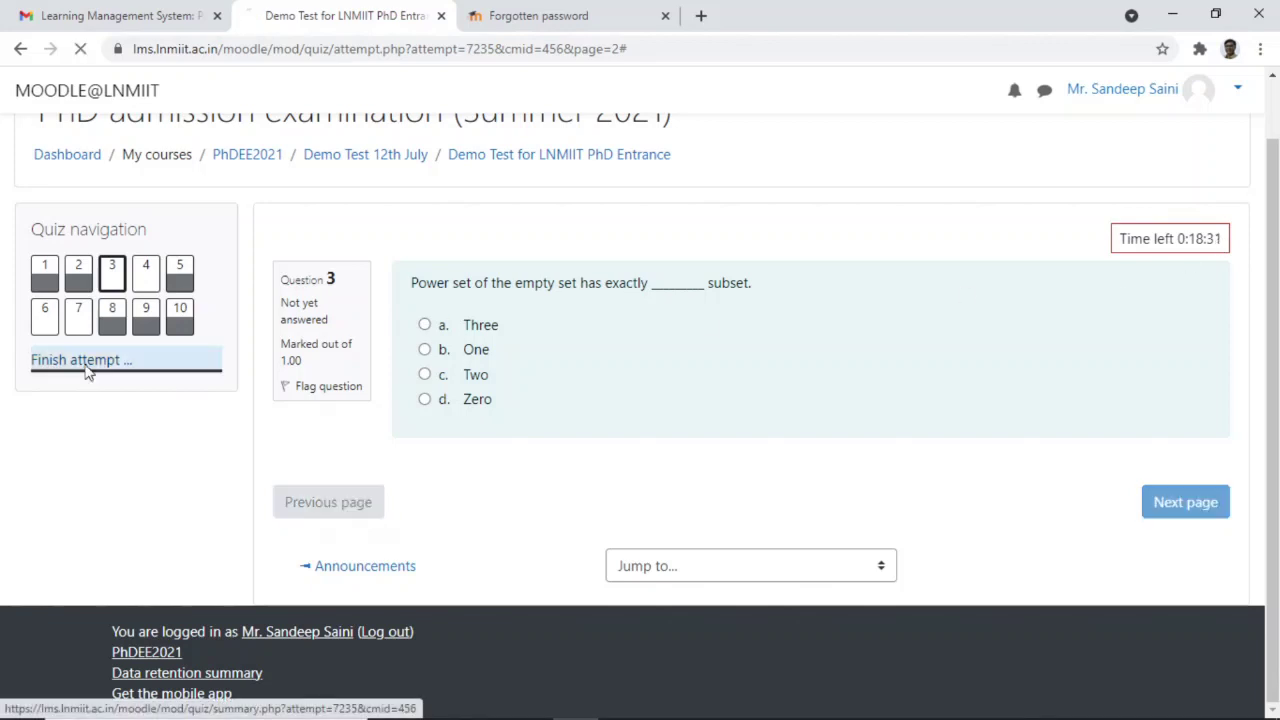
pyautogui.scroll(-5, 530, 395)
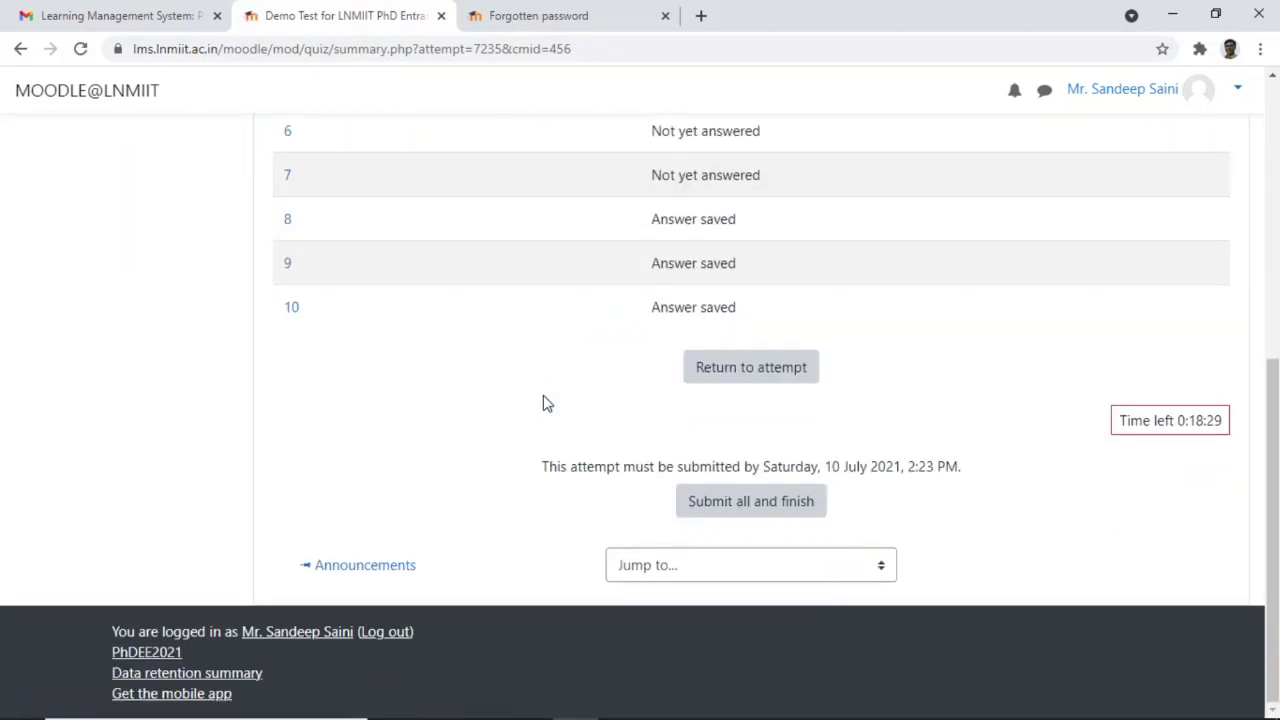
pyautogui.click(735, 510)
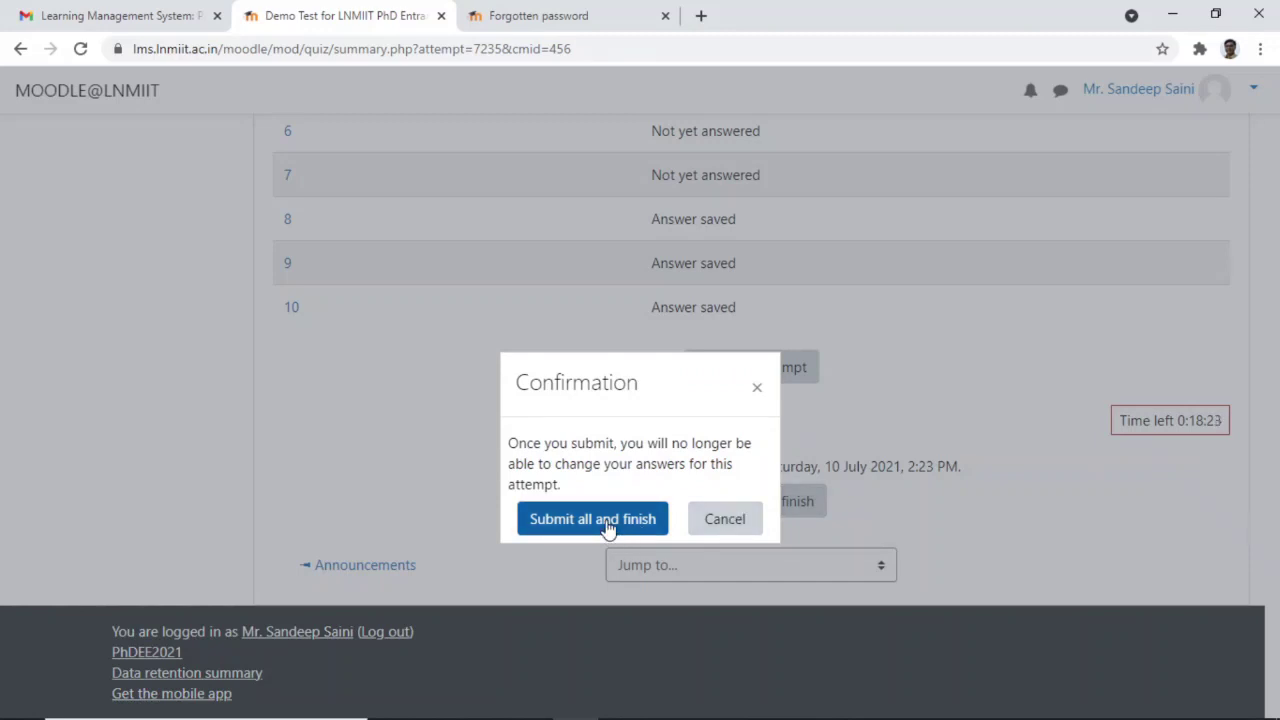
pyautogui.click(607, 528)
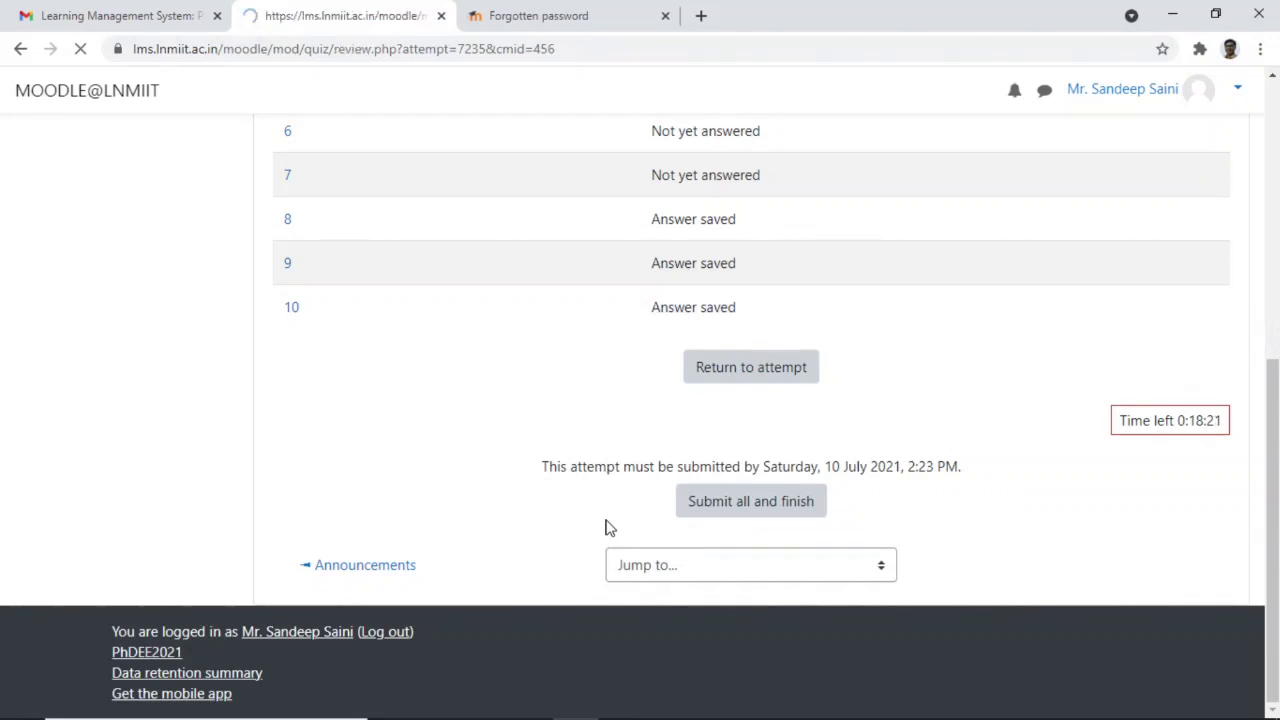
# Review the submitted answers of all ten demo test questions and finish the review
pyautogui.scroll(-2, 606, 526)
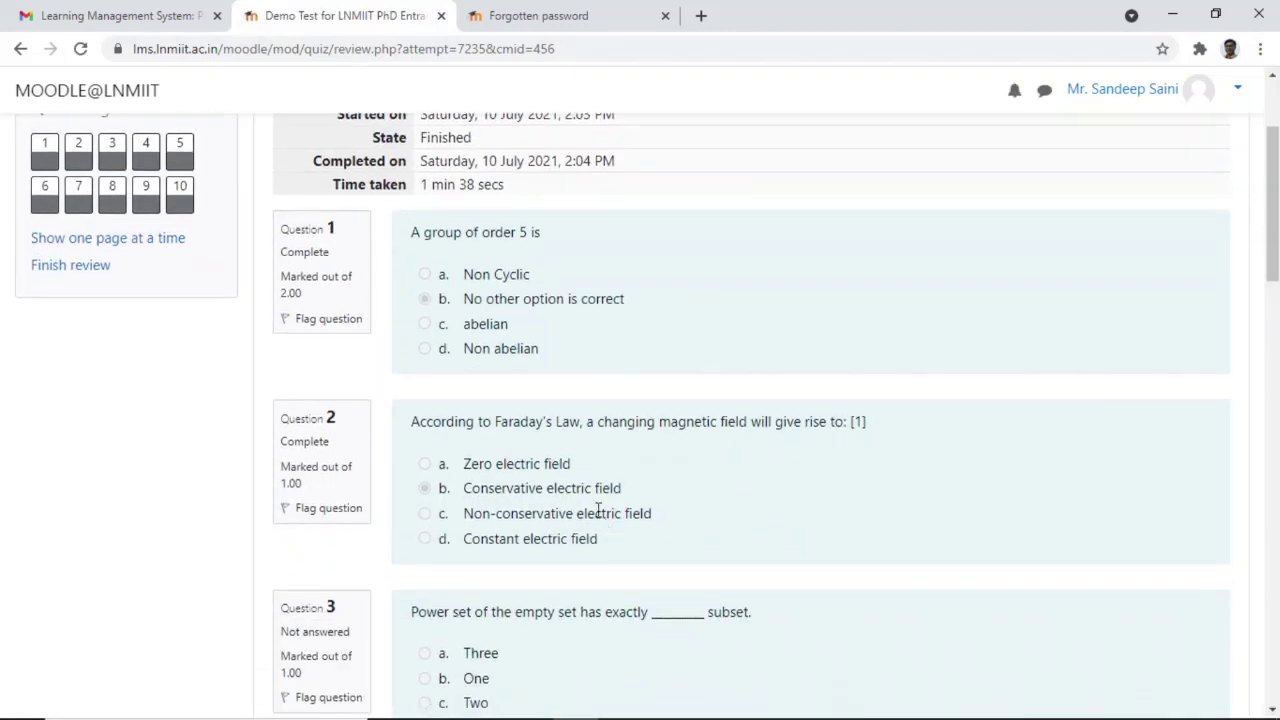
pyautogui.scroll(-8, 520, 380)
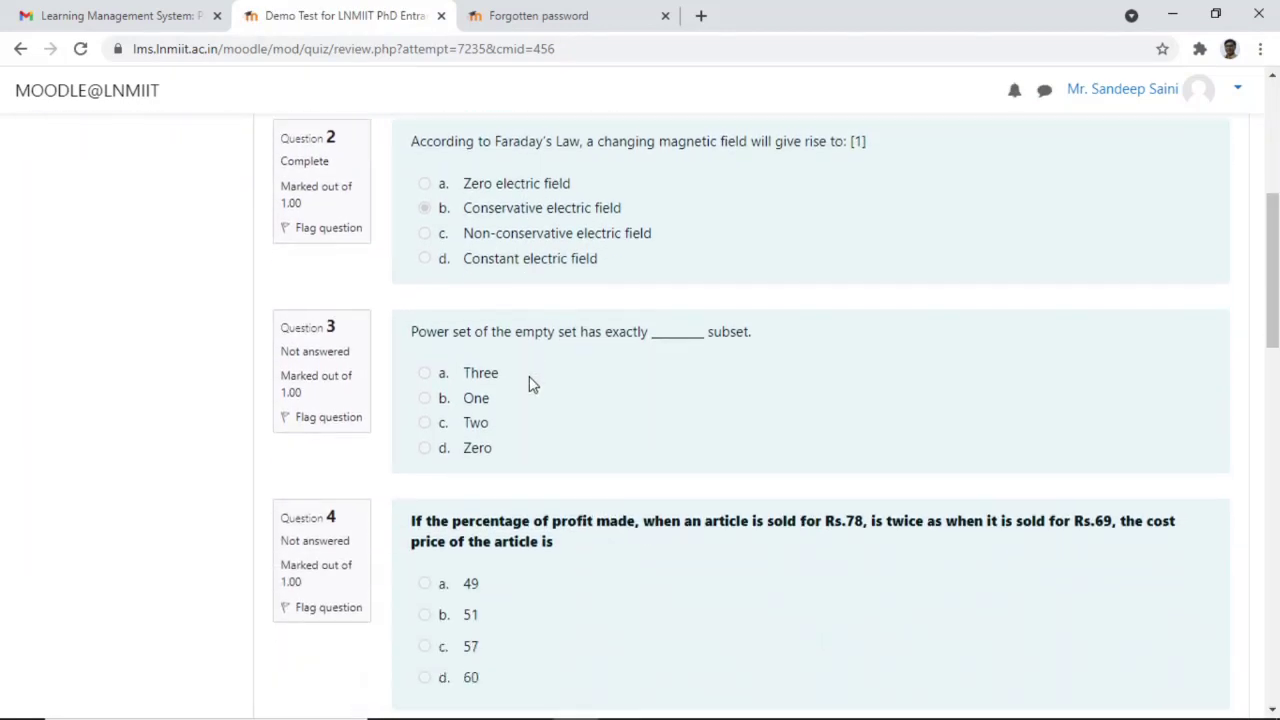
pyautogui.scroll(-2, 529, 379)
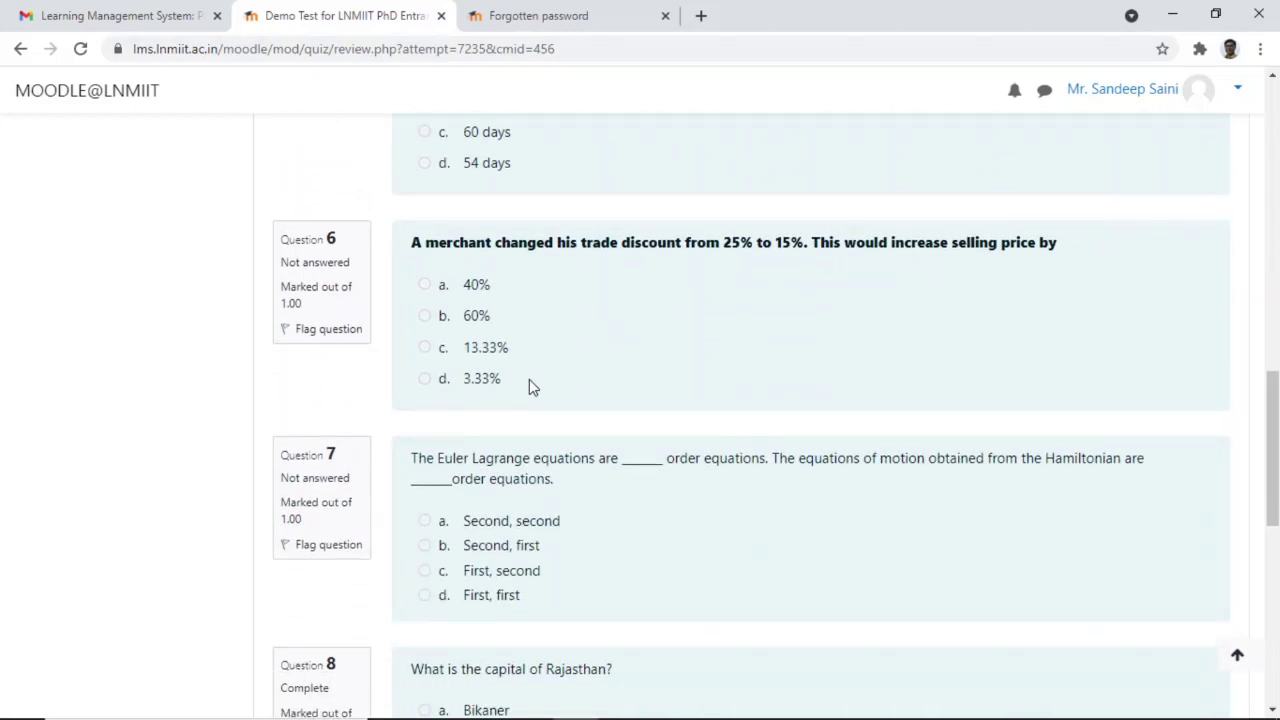
pyautogui.scroll(-2, 529, 379)
pyautogui.scroll(-5, 529, 379)
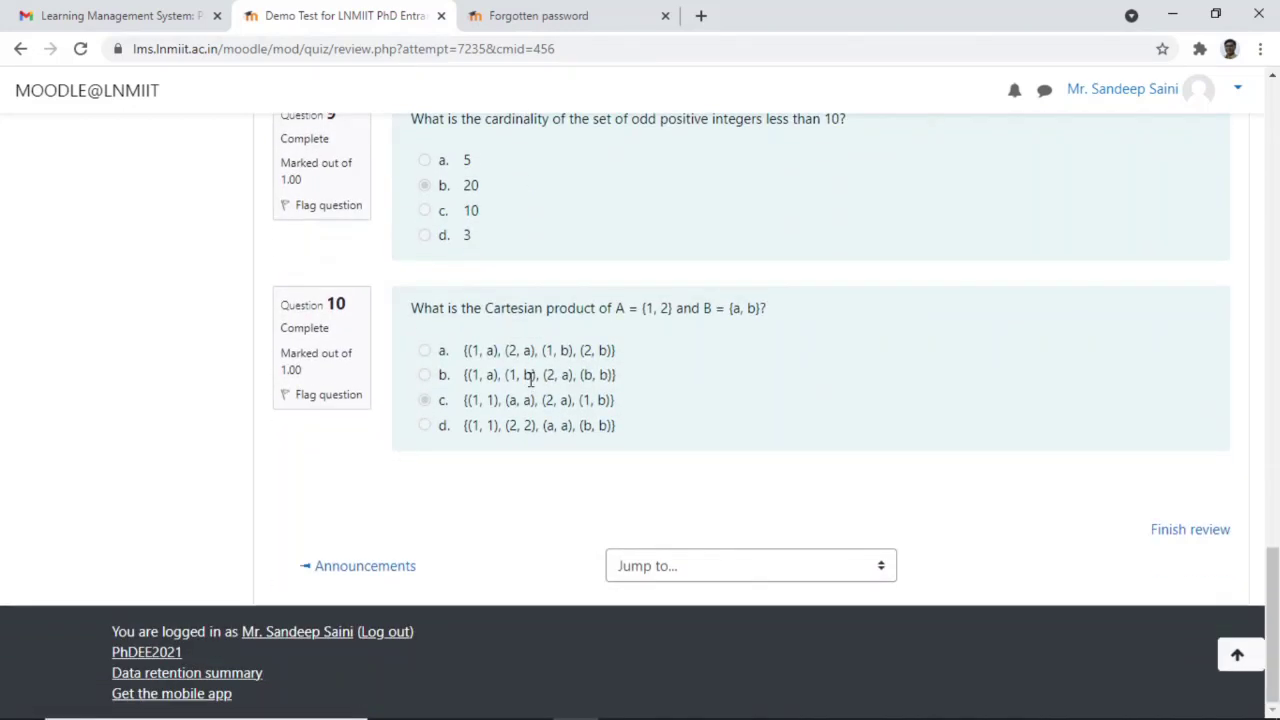
pyautogui.click(1190, 530)
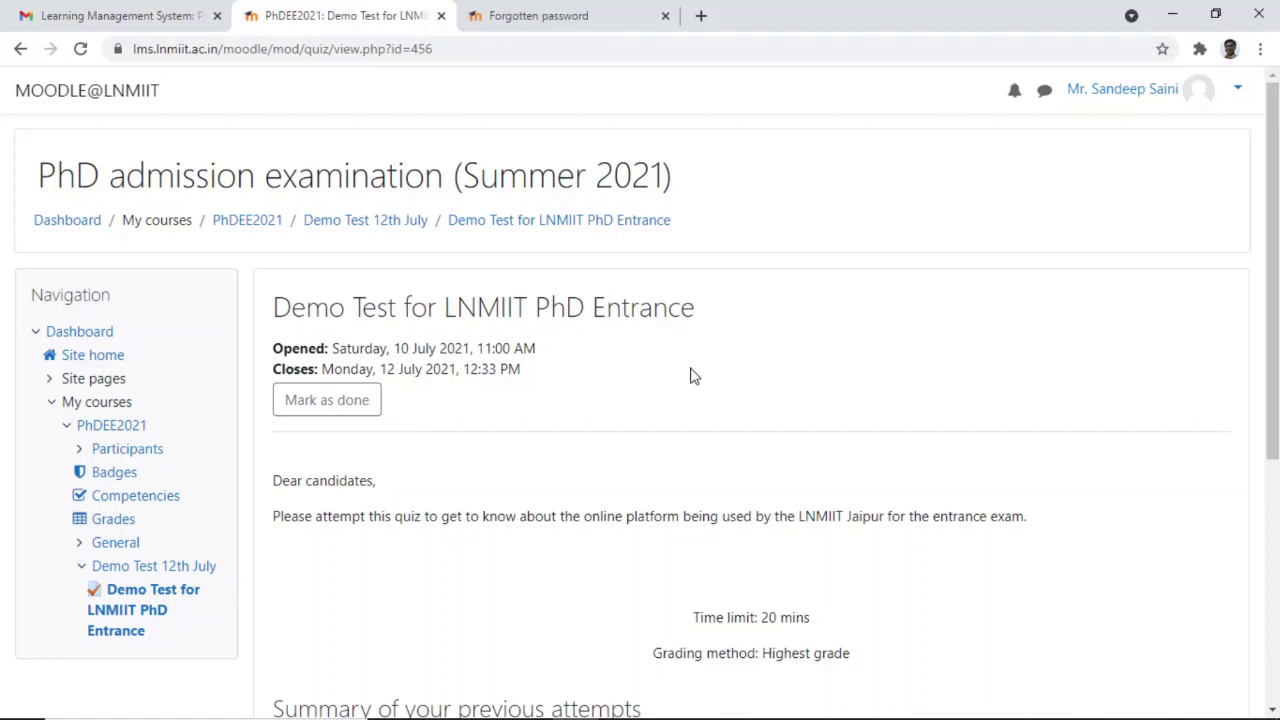
# Reopen the review of attempt 1 from the previous attempts summary, check it through question 10, and finish the review
pyautogui.scroll(-4, 695, 376)
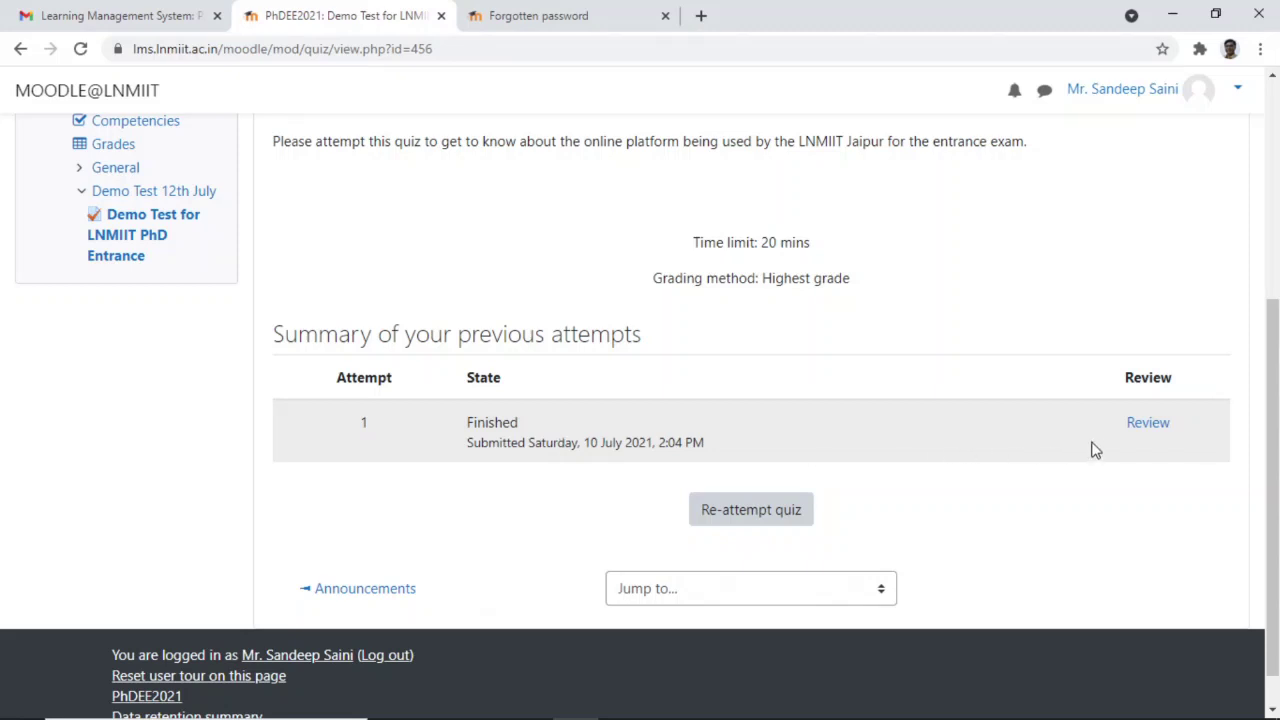
pyautogui.click(1147, 424)
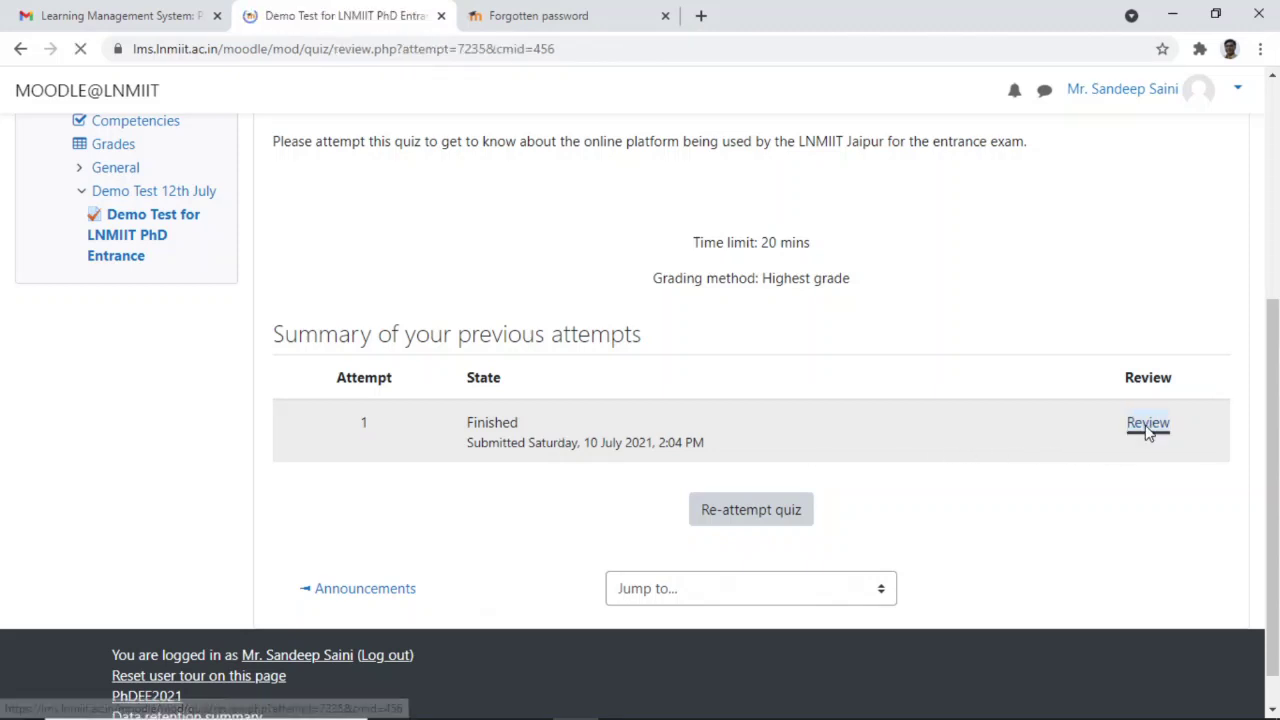
pyautogui.scroll(-18, 865, 449)
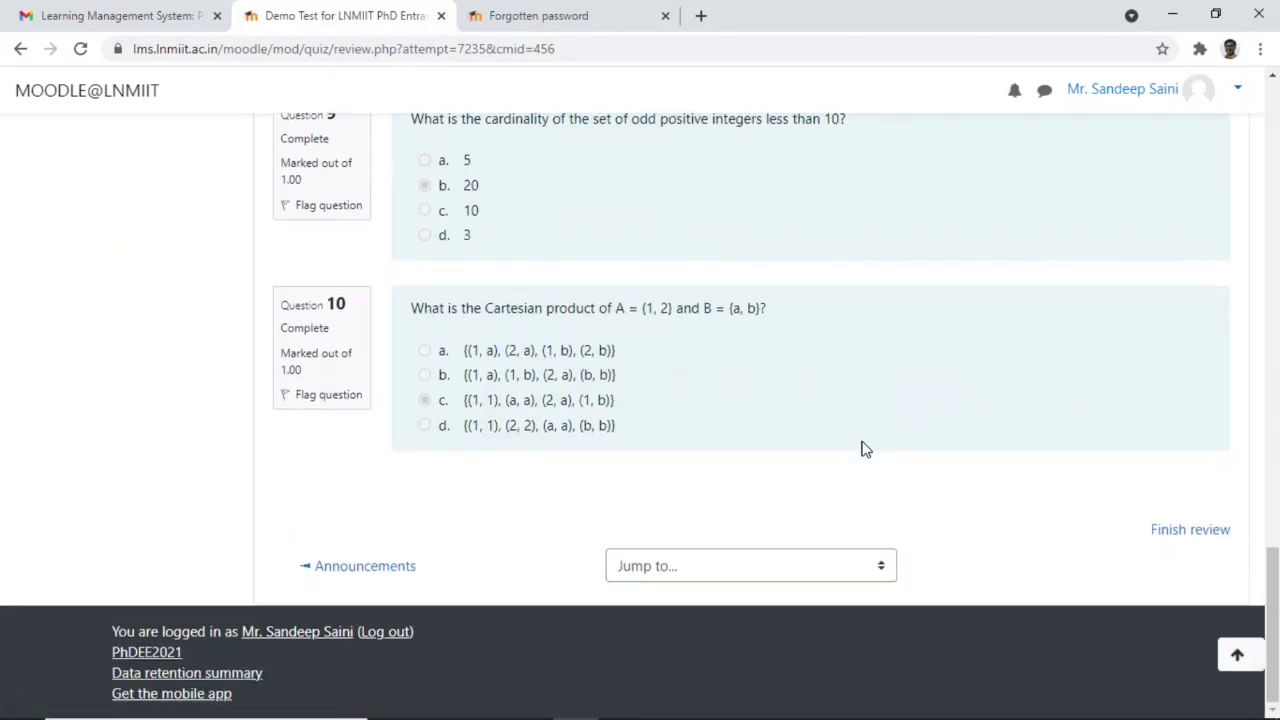
pyautogui.click(1206, 529)
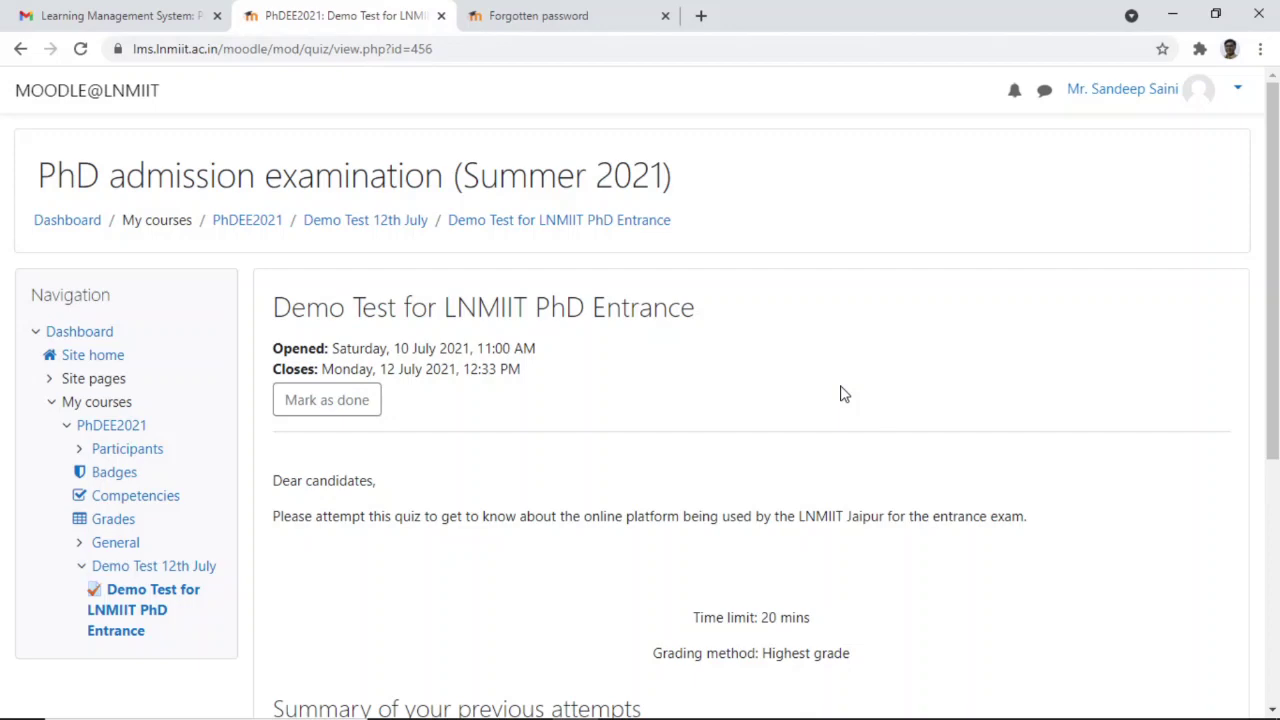
# Switch to the FAQs for online exams PDF in Foxit Reader and read Q1 on the exact process of taking an exam
pyautogui.hotkey('alt', 'Tab')
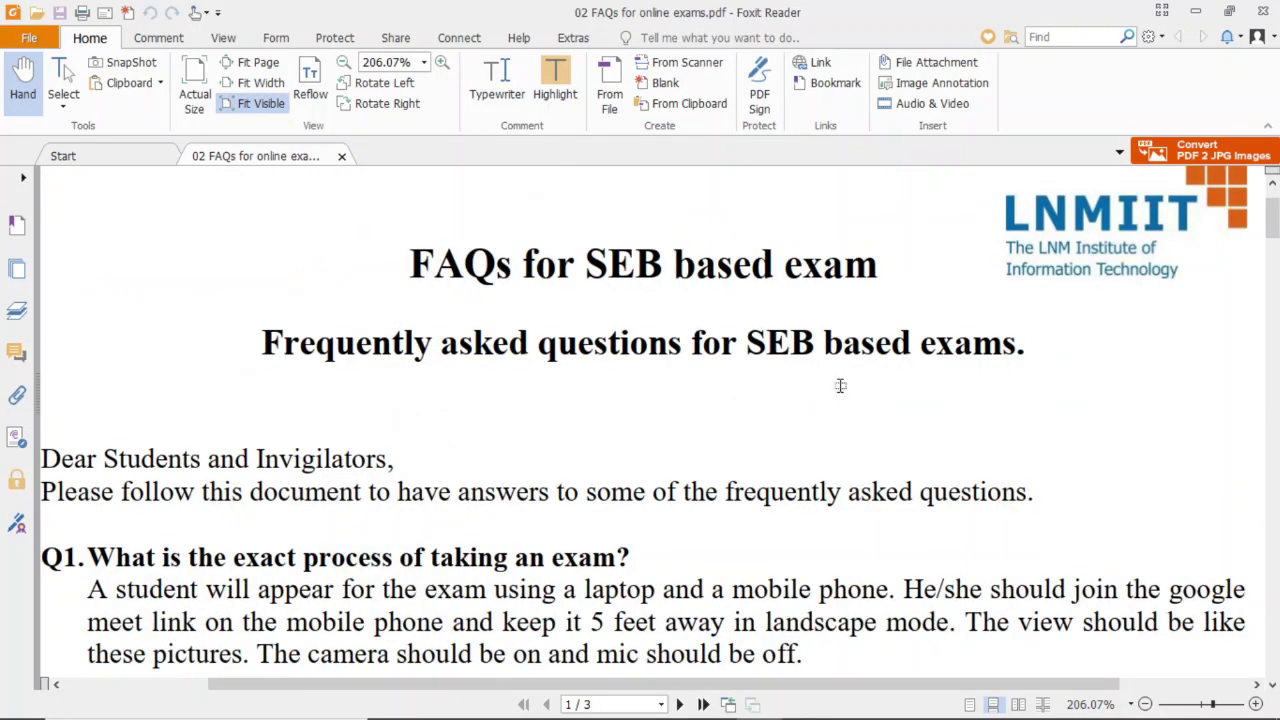
pyautogui.scroll(-5, 840, 393)
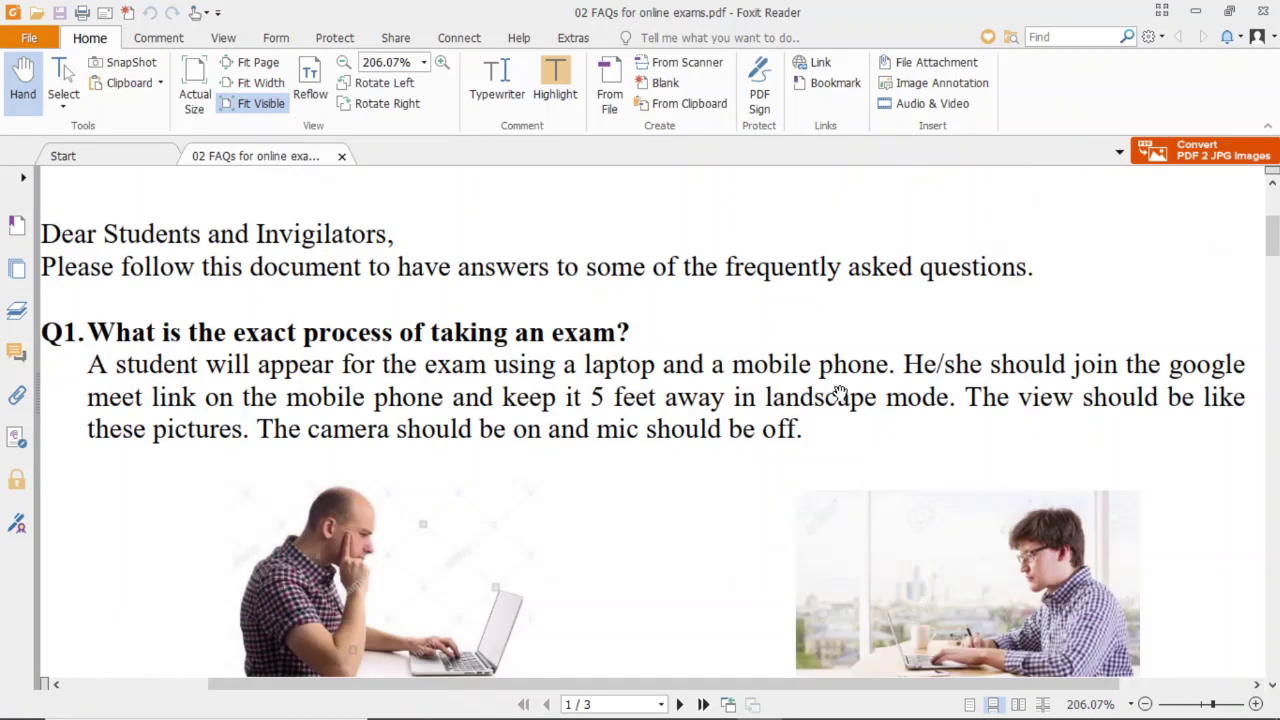